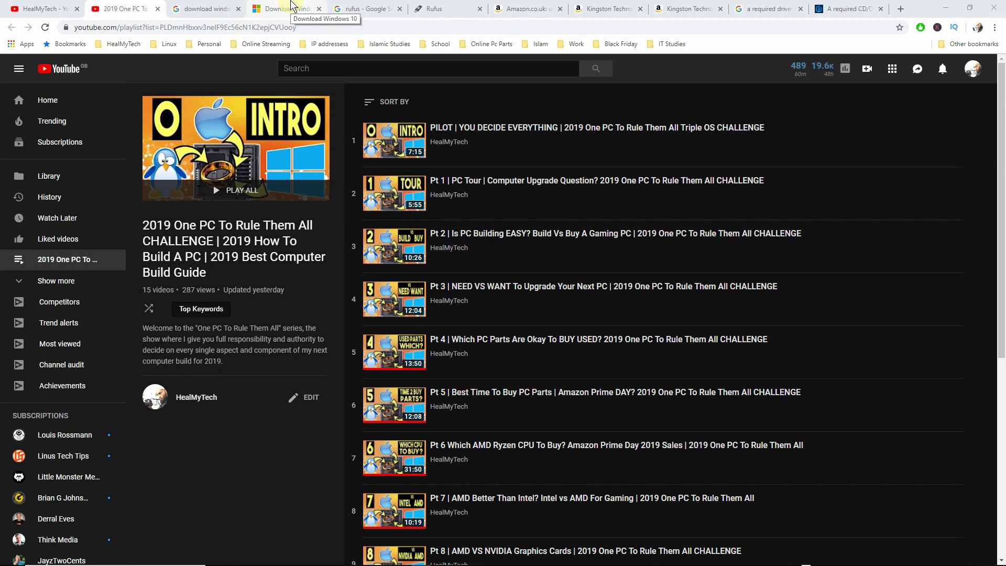
Glance at the Windows 10 and Rufus download tabs, then subscribe to HealMyTech
left_click(292, 6)
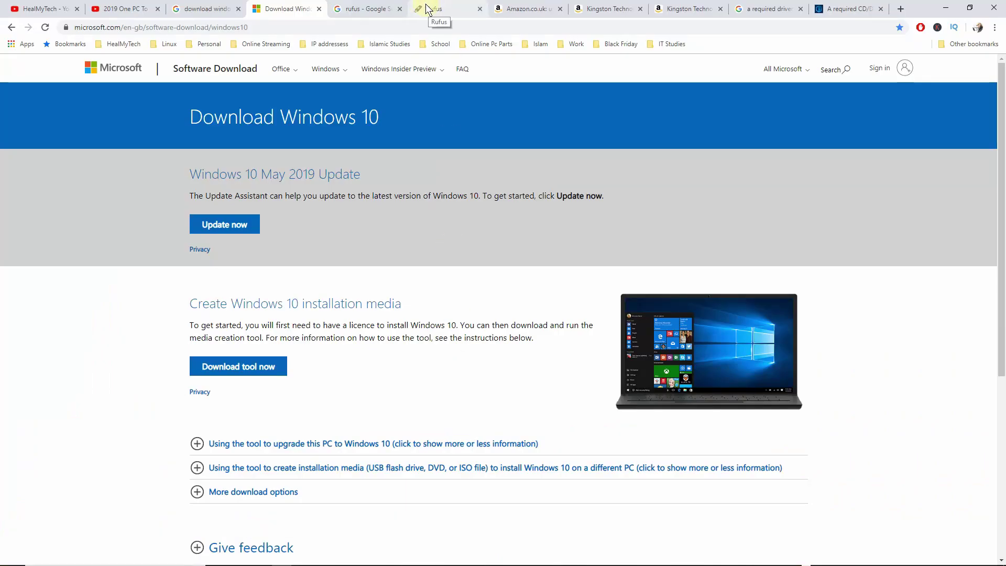
left_click(428, 6)
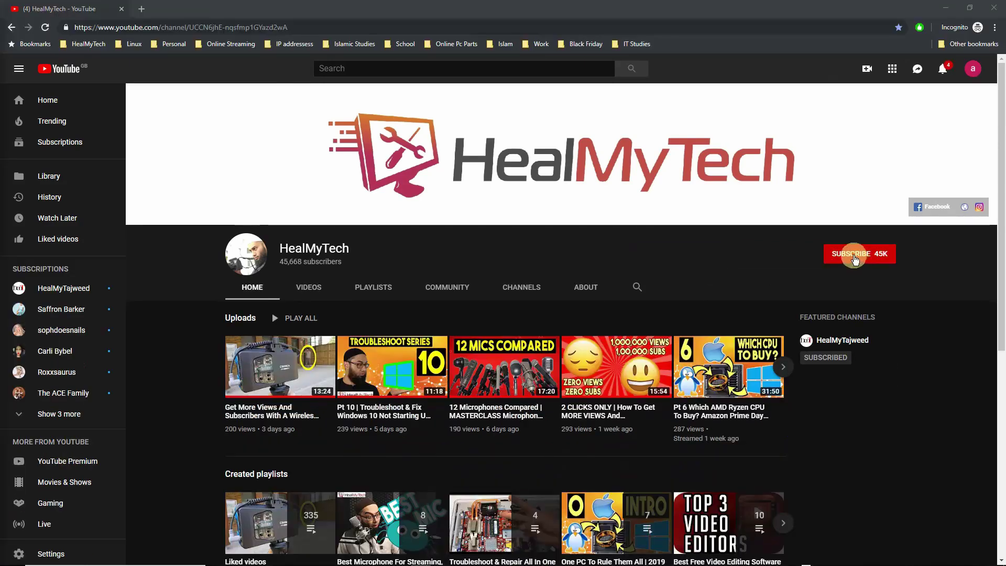
left_click(854, 256)
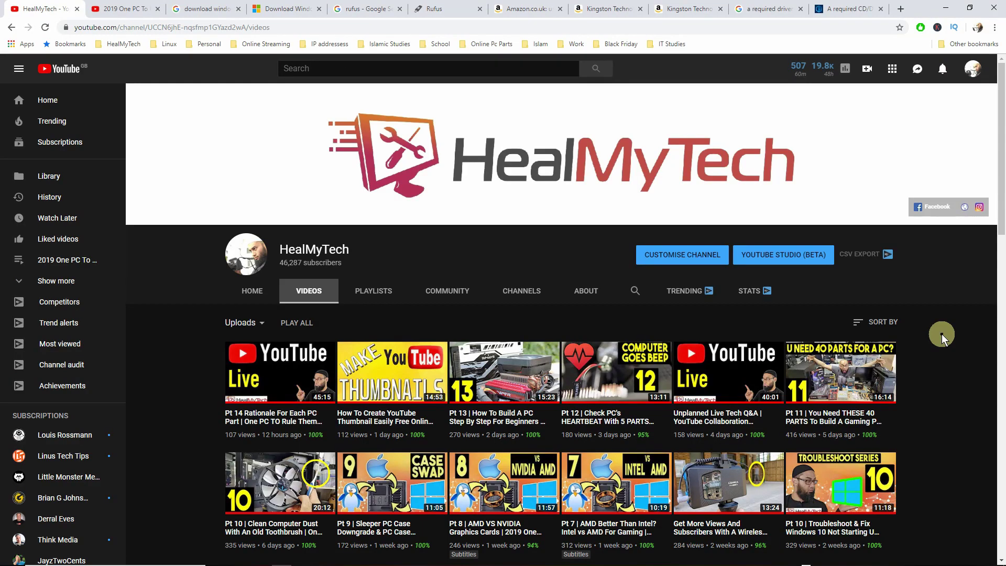
scroll(942, 334, "down", 1)
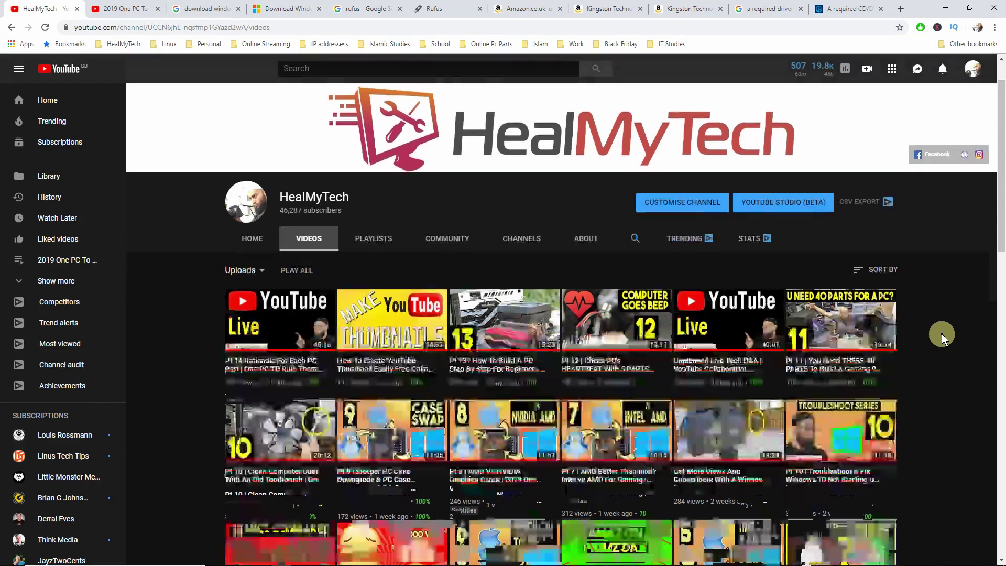
scroll(942, 334, "down", 5)
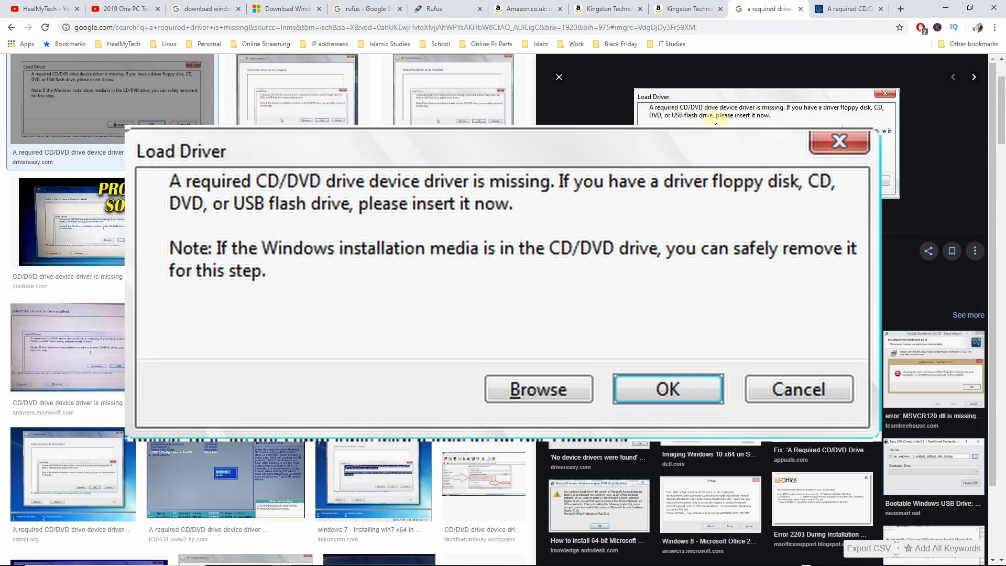
Show the drivereasy missing-driver article, then the Kingston DTSE9H 16 GB USB 2.0 Amazon listing
key("ctrl+Tab")
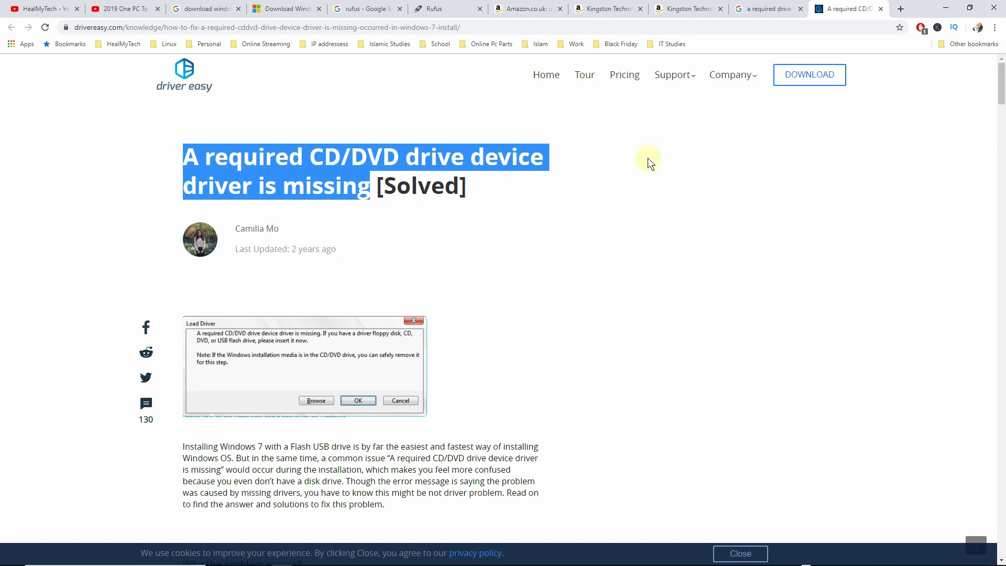
left_click(686, 8)
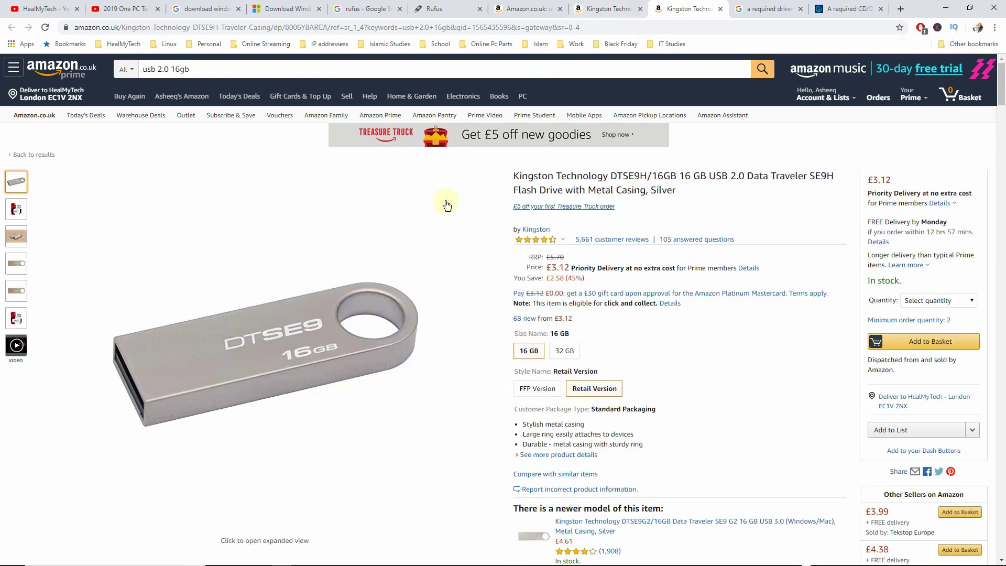
View the Kingston DataTraveler SE9 G2 16 GB USB 3.0 listing priced at £4.61
left_click(610, 7)
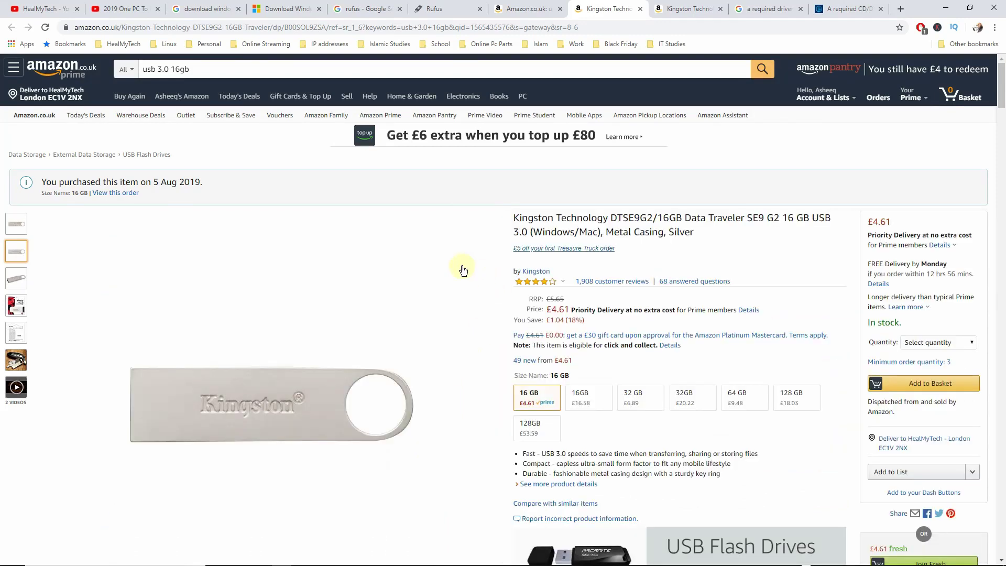
Go from the Google results to Microsoft's Download Windows 10 page and run MediaCreationTool1903
key("ctrl+3")
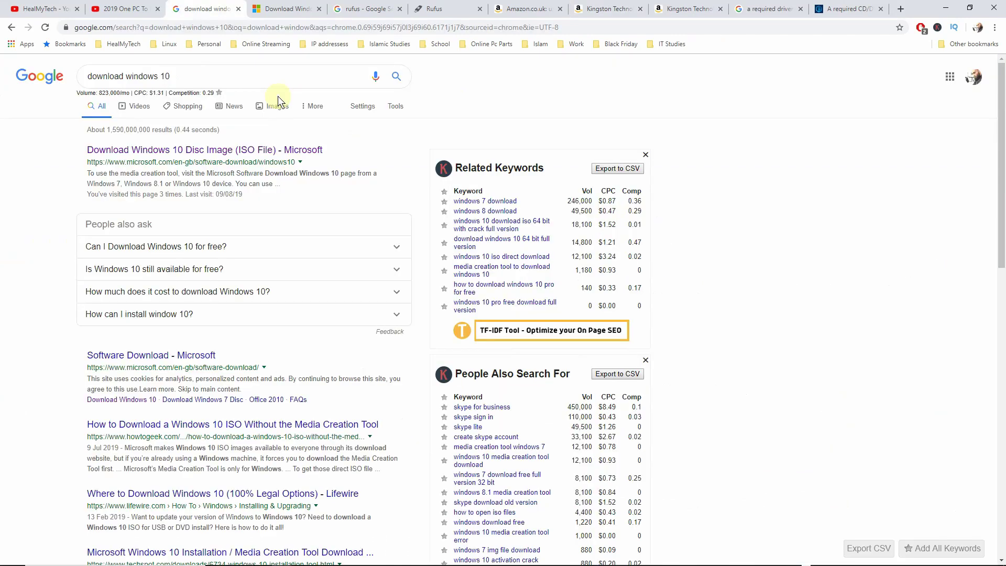
left_click(209, 74)
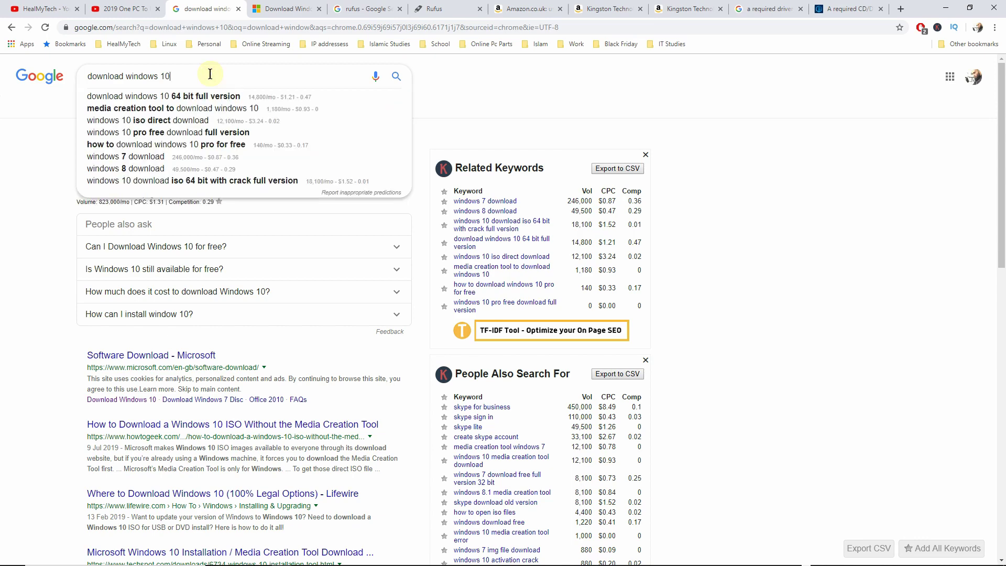
left_click(817, 179)
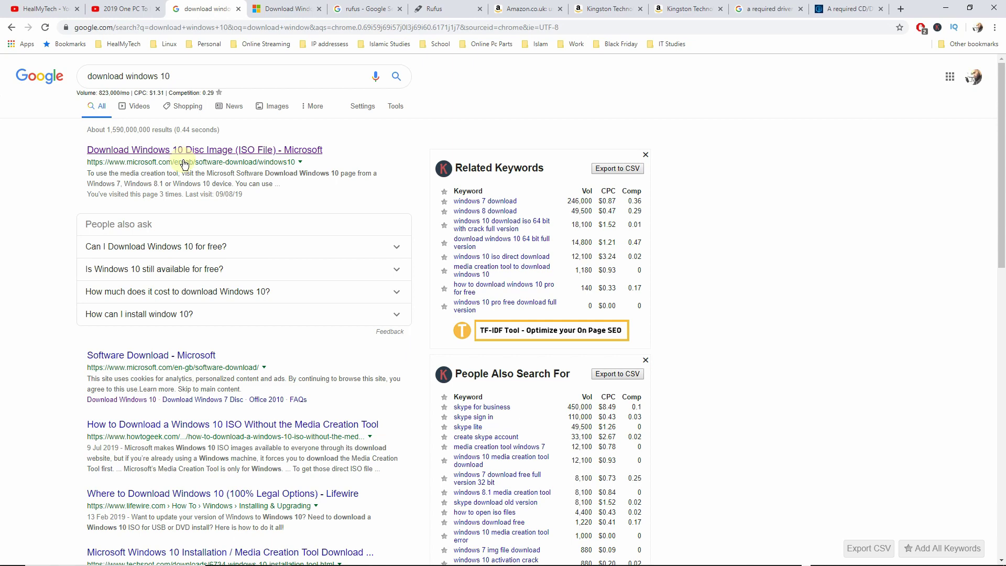
left_click(285, 9)
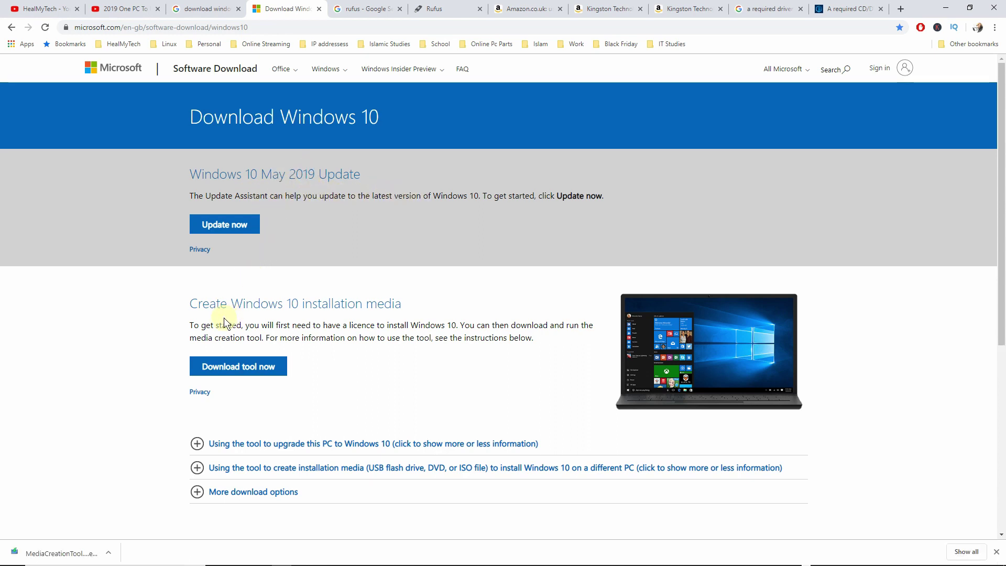
scroll(298, 345, "down", 1)
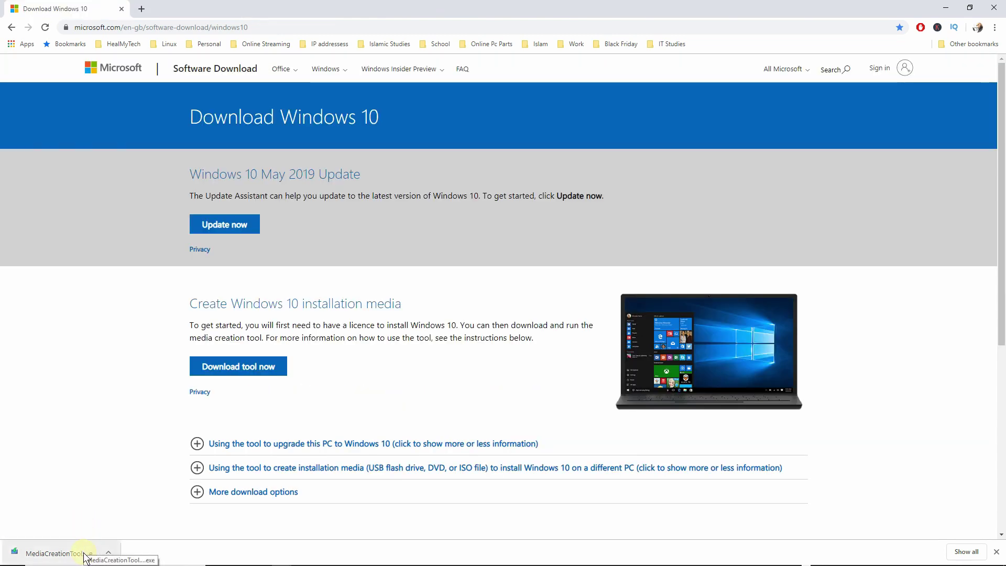
left_click(78, 555)
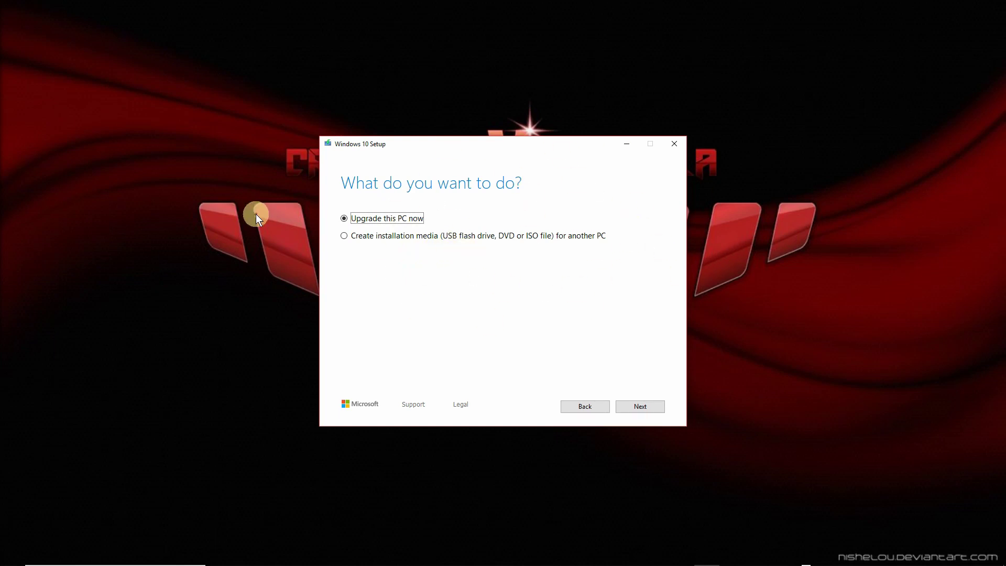
Choose 'Create installation media (USB flash drive, DVD or ISO file) for another PC' and continue
left_click(343, 236)
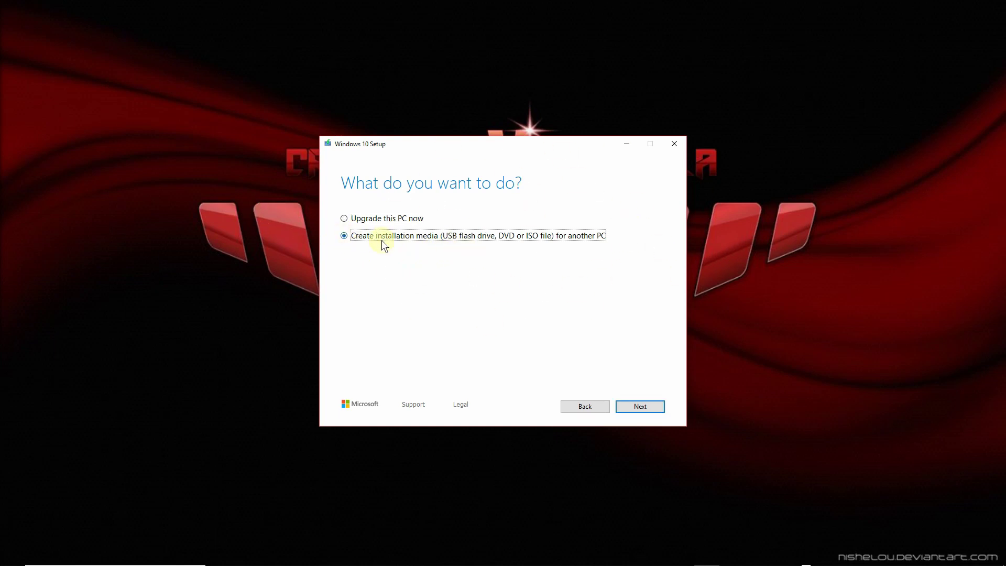
left_click(639, 407)
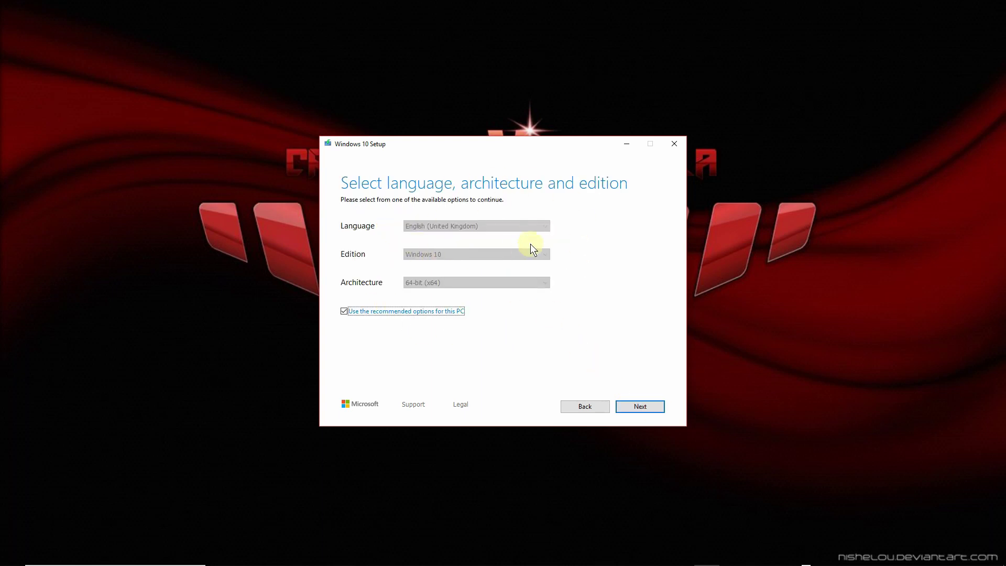
Untick recommended options; keep English (United Kingdom) and Windows 10, and choose 64-bit (x64) architecture
left_click(342, 311)
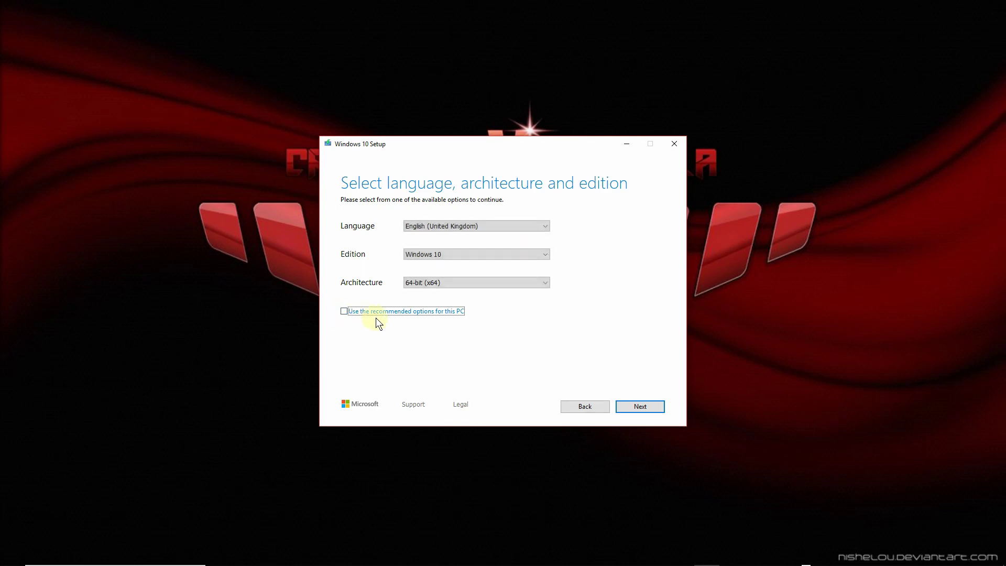
left_click(509, 225)
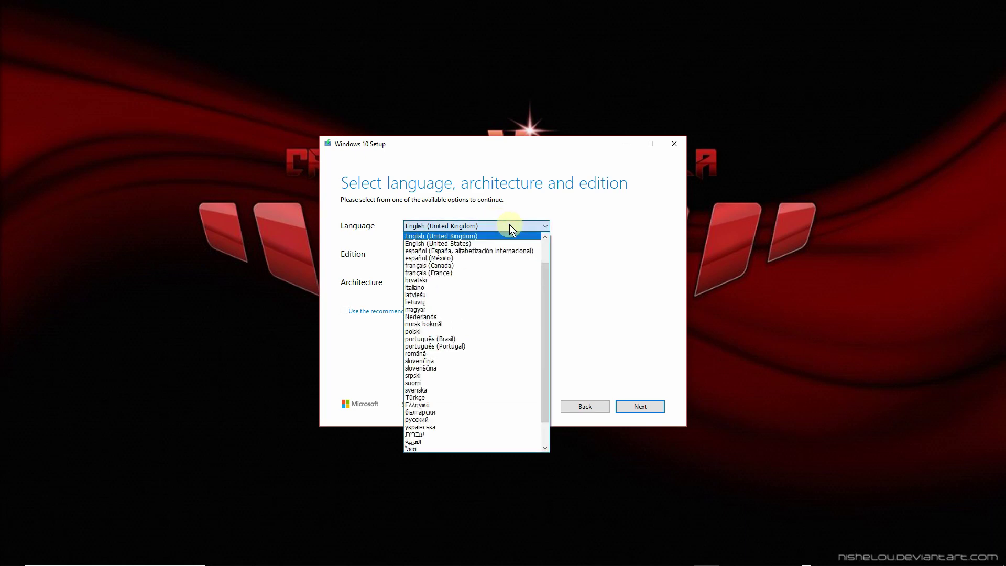
left_click(510, 226)
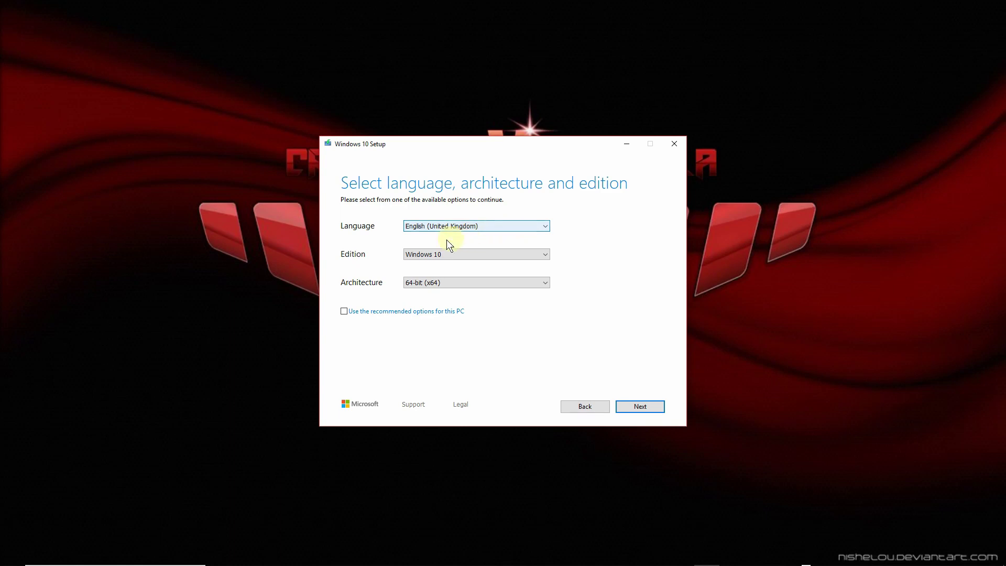
left_click(476, 255)
left_click(476, 255)
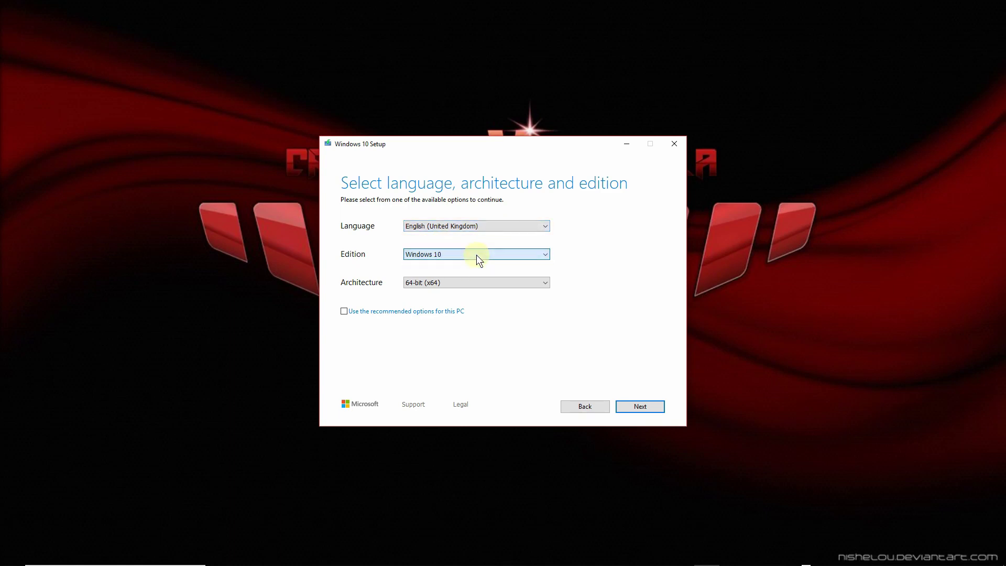
left_click(478, 284)
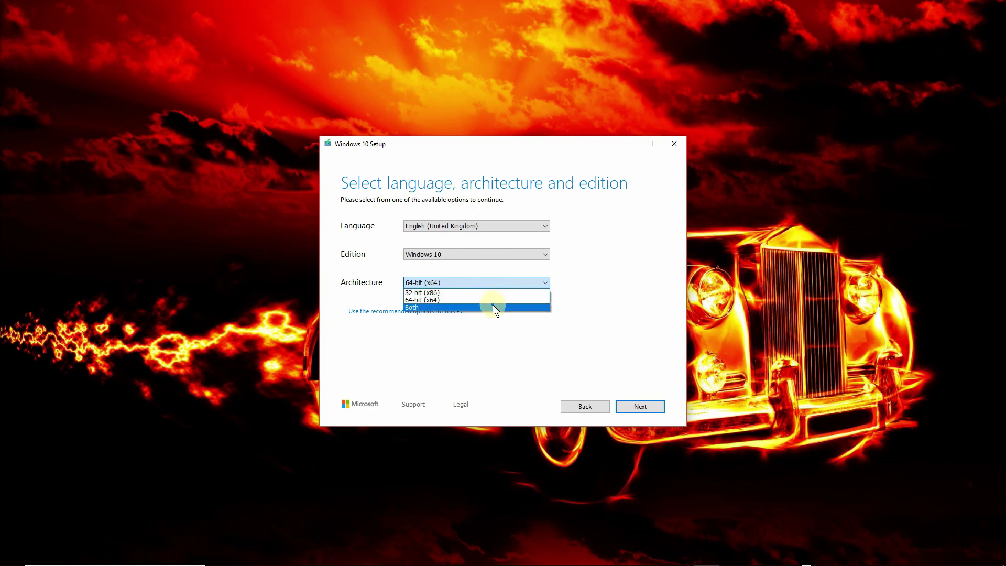
left_click(495, 309)
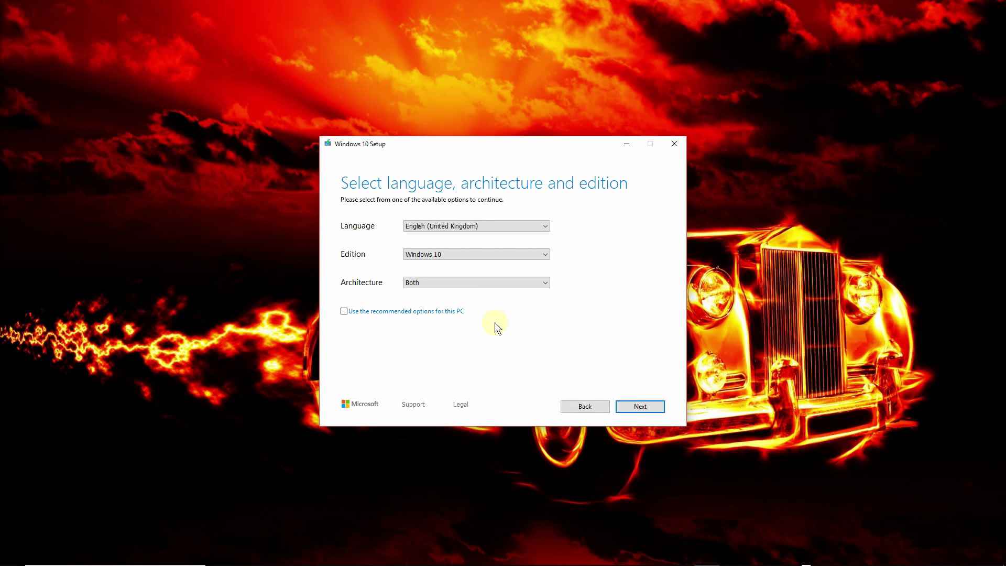
left_click(509, 282)
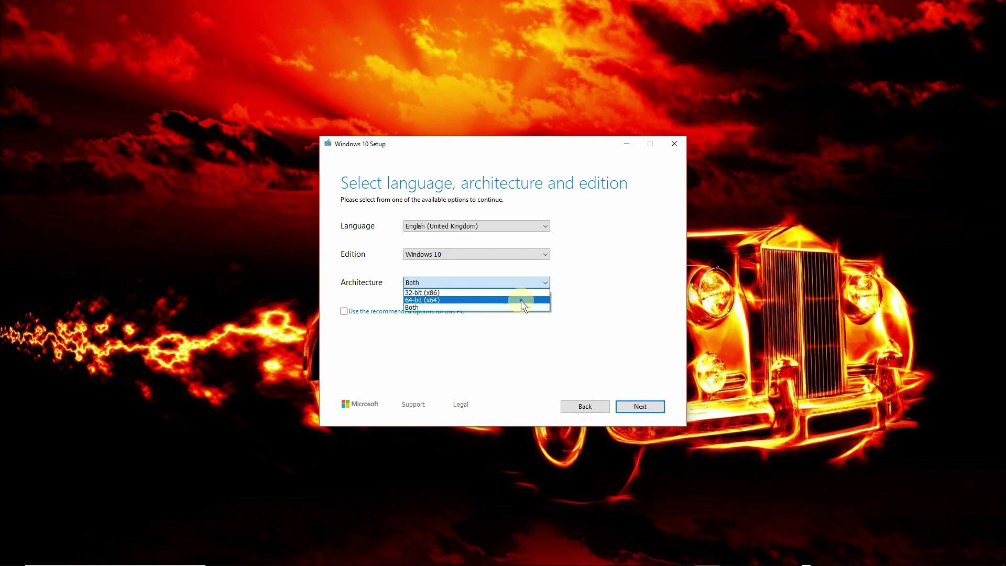
left_click(521, 301)
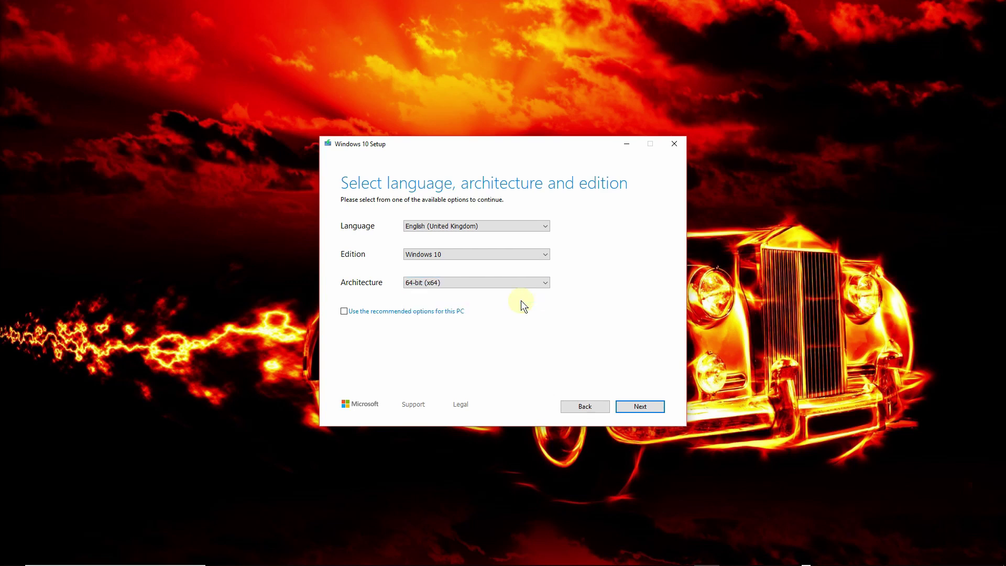
left_click(404, 232)
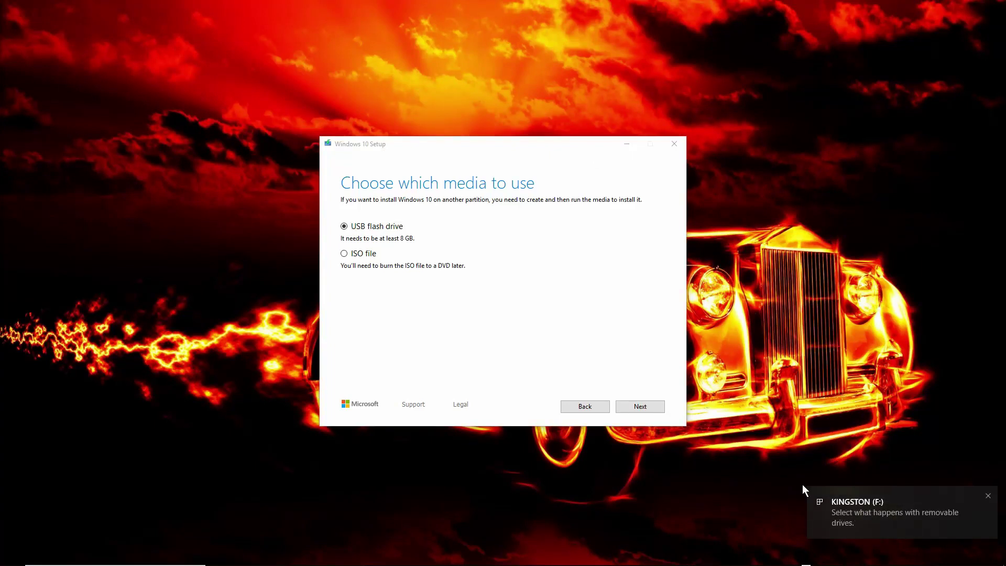
Keep USB flash drive as the media and continue to the drive list
left_click(657, 409)
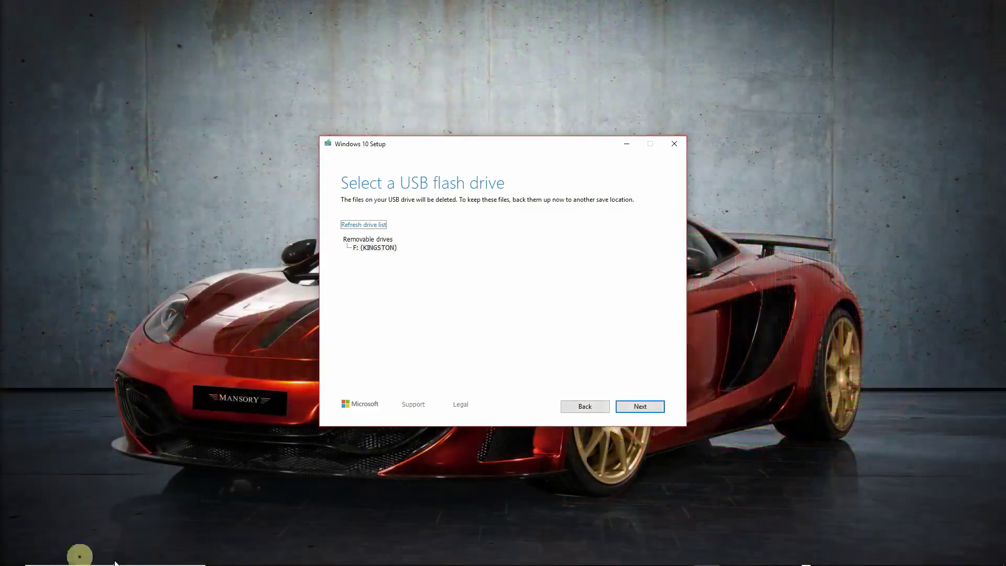
left_click(736, 555)
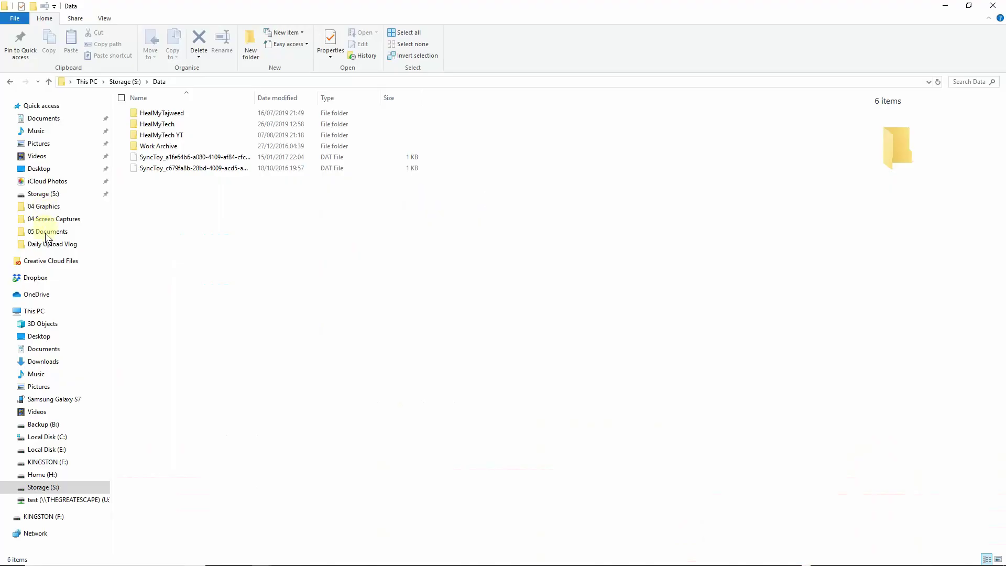
left_click(37, 311)
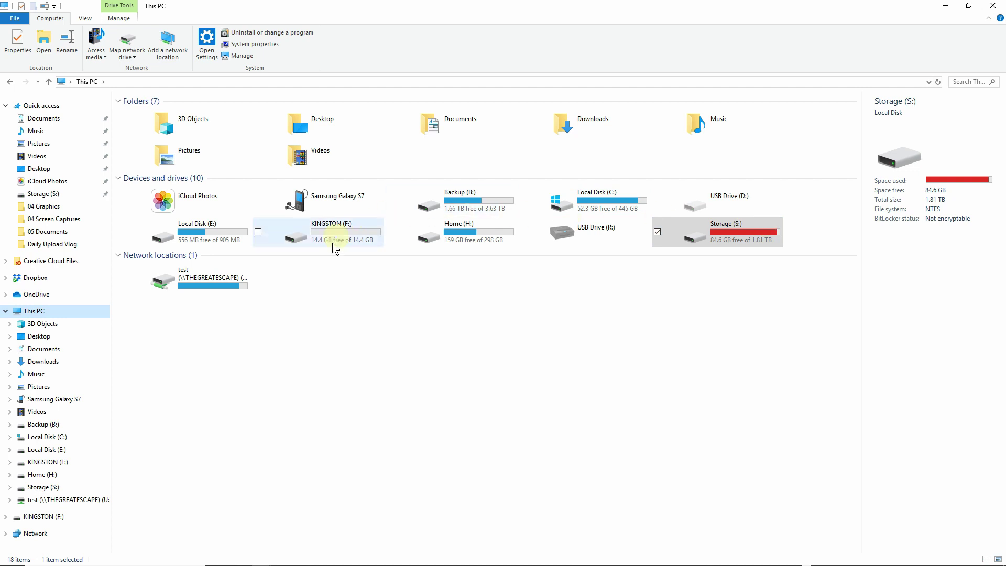
left_click(362, 231)
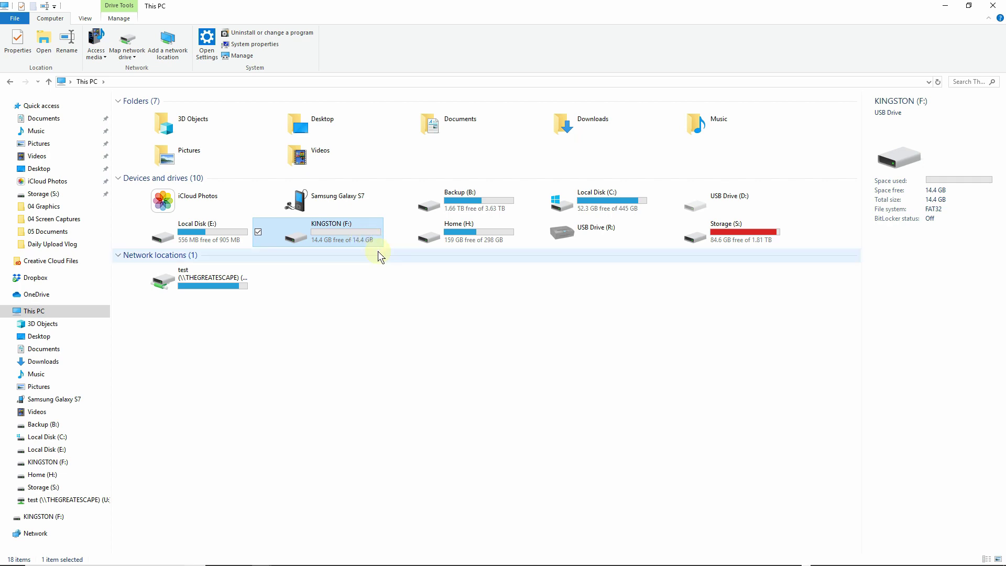
left_click(944, 5)
mouse_move(5, 561)
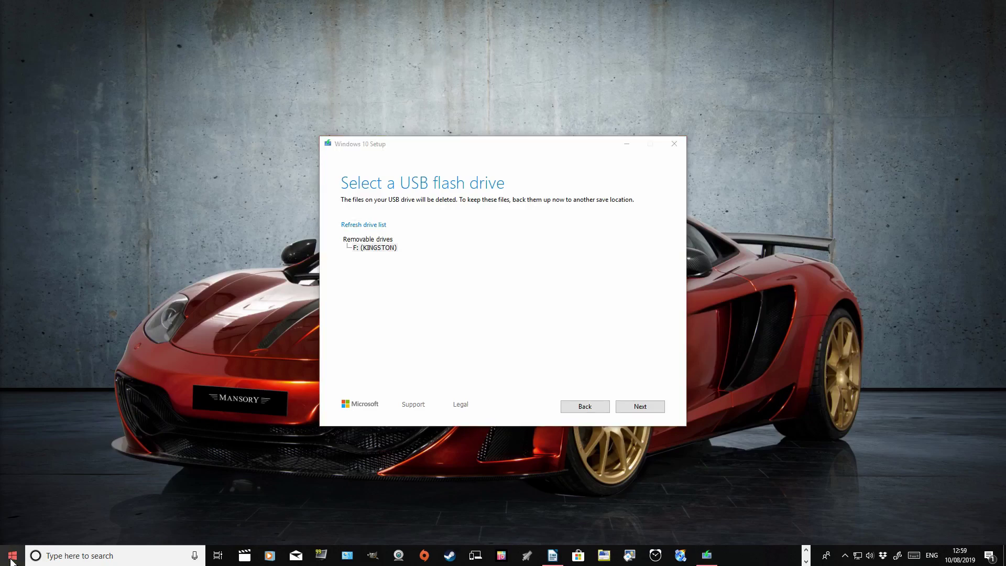
right_click(10, 558)
Inspect the 14.44 GB removable Disk 6, KINGSTON (F:), in Disk Management, then minimize it
left_click(93, 363)
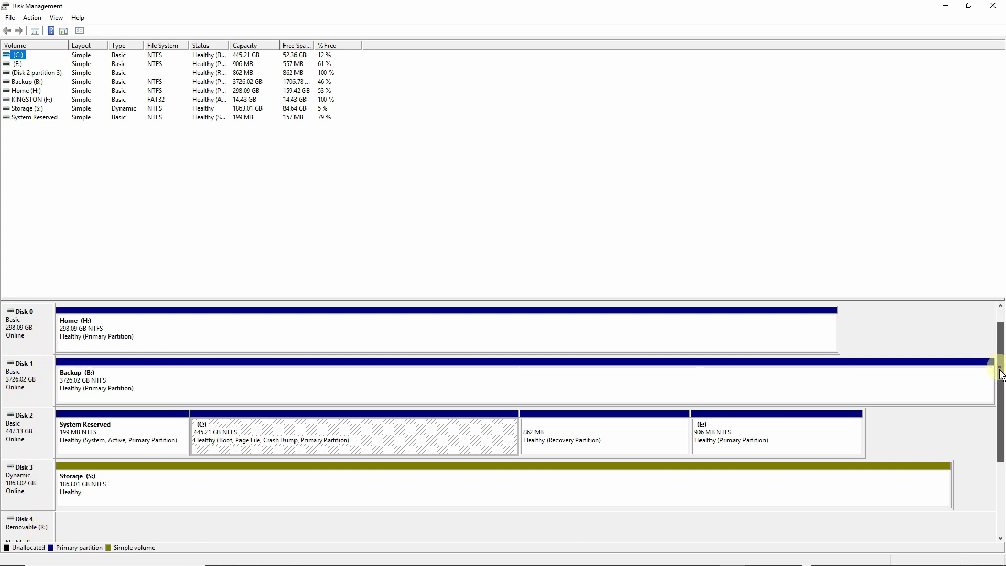
left_click_drag(1001, 359, 1000, 426)
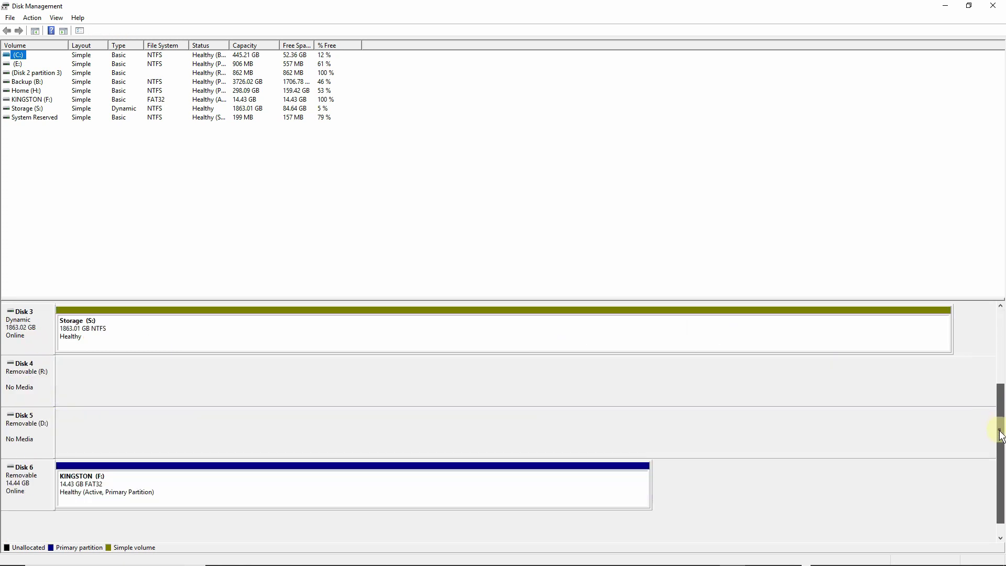
left_click(33, 485)
left_click(124, 492)
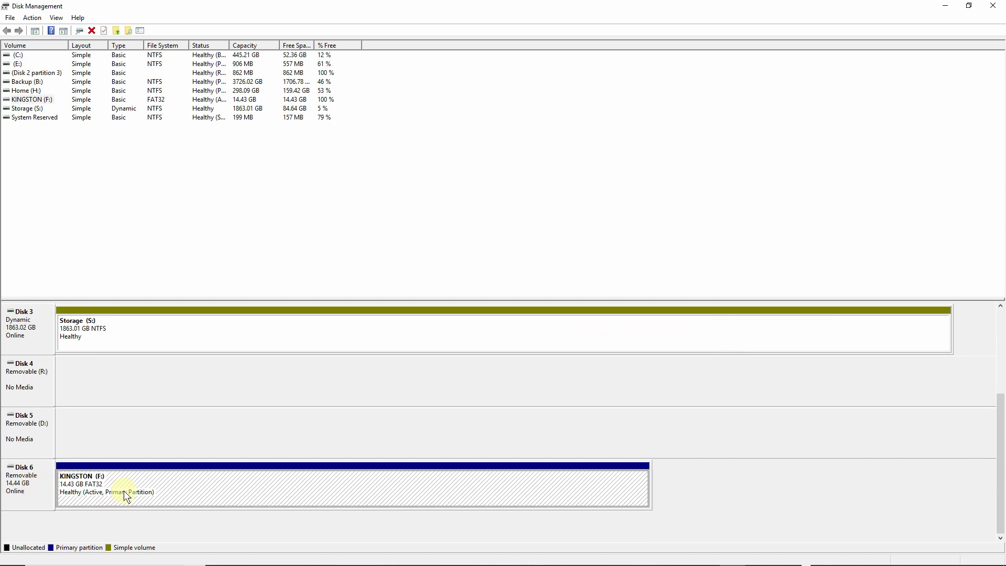
left_click(948, 6)
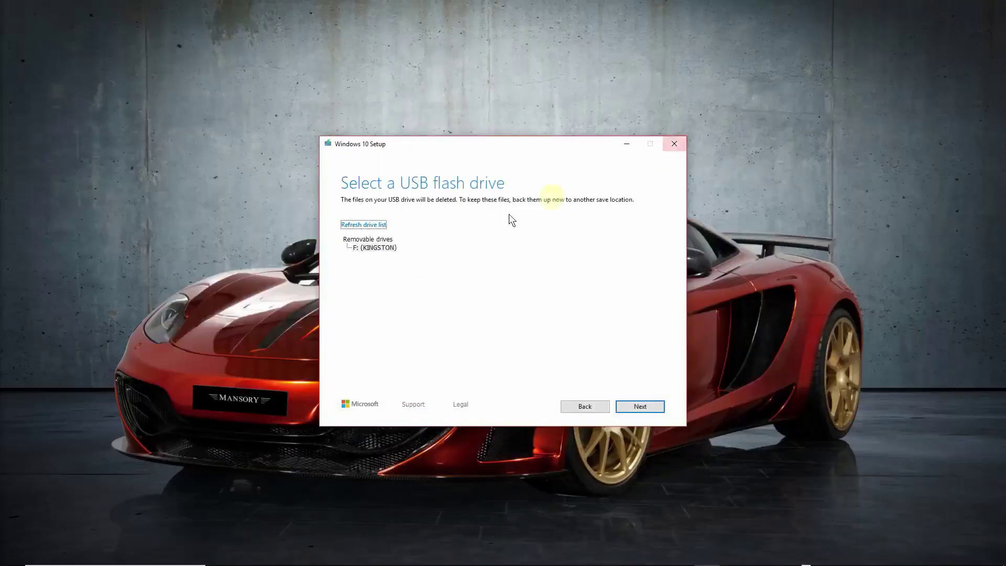
Confirm the KINGSTON (F:) drive to start writing Windows 10 onto it
left_click(646, 407)
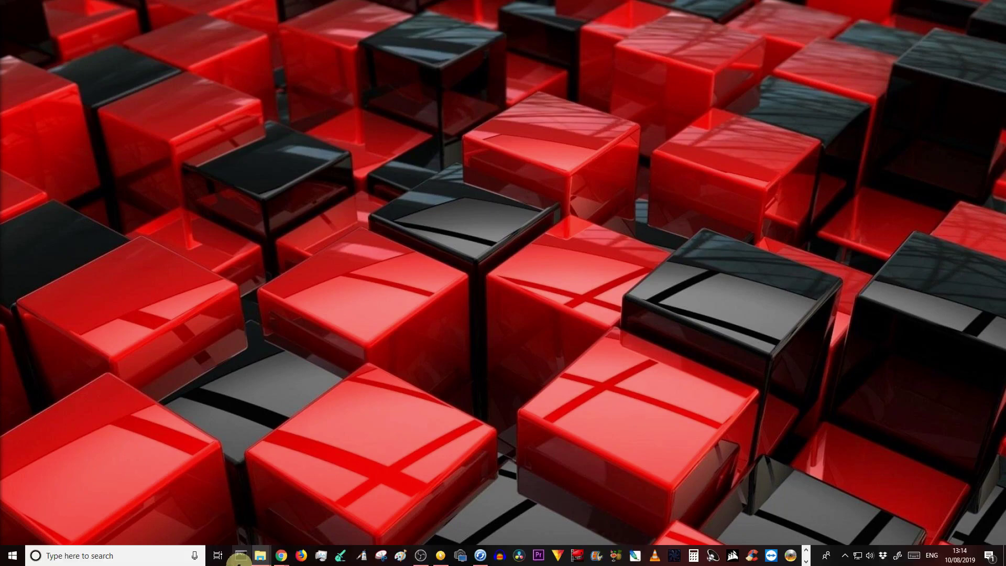
Open This PC and select the ESD-USB (F:) drive to check its free space
mouse_move(260, 560)
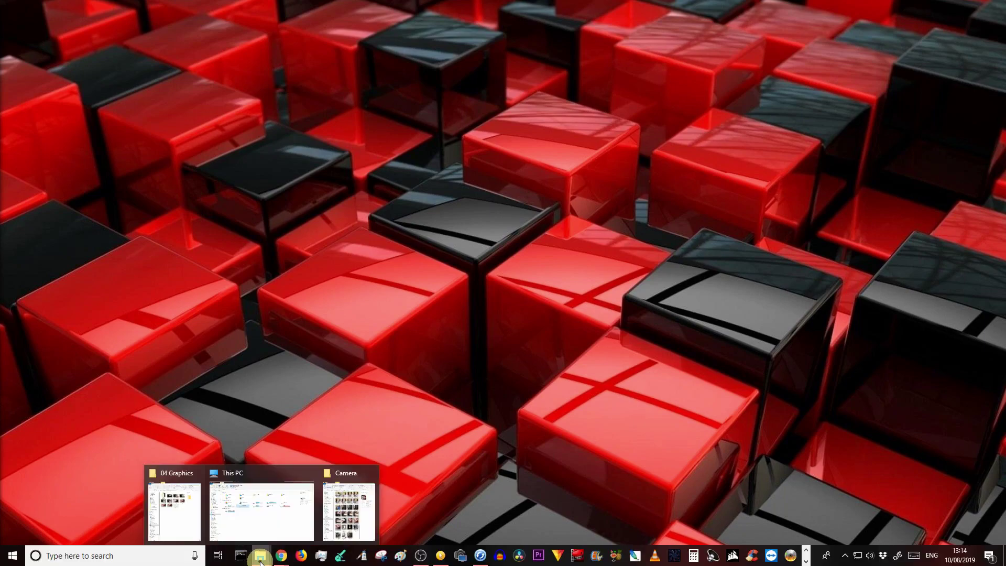
left_click(260, 514)
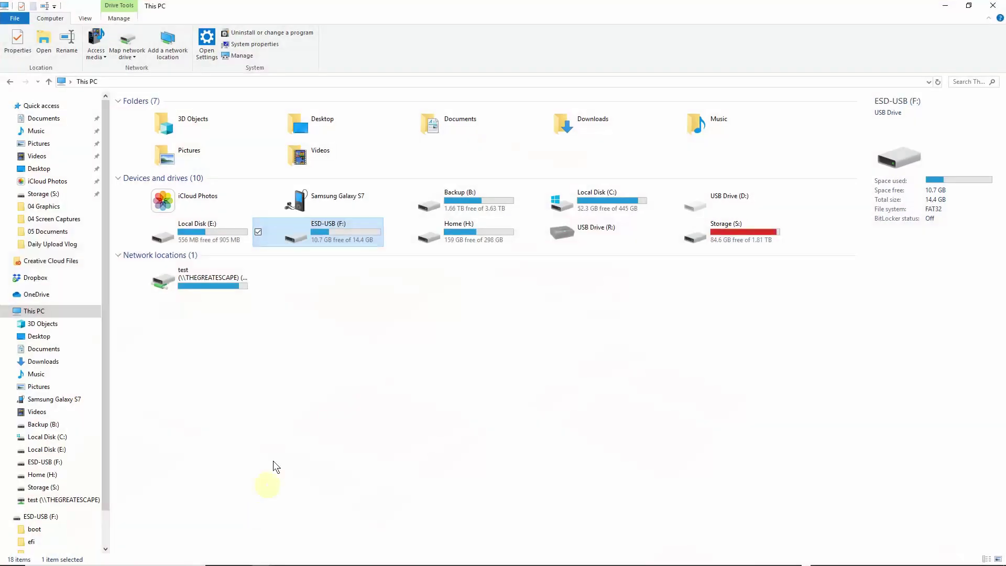
left_click(348, 231)
Rename the ESD-USB (F:) drive to WIN10641903 and open it
right_click(350, 230)
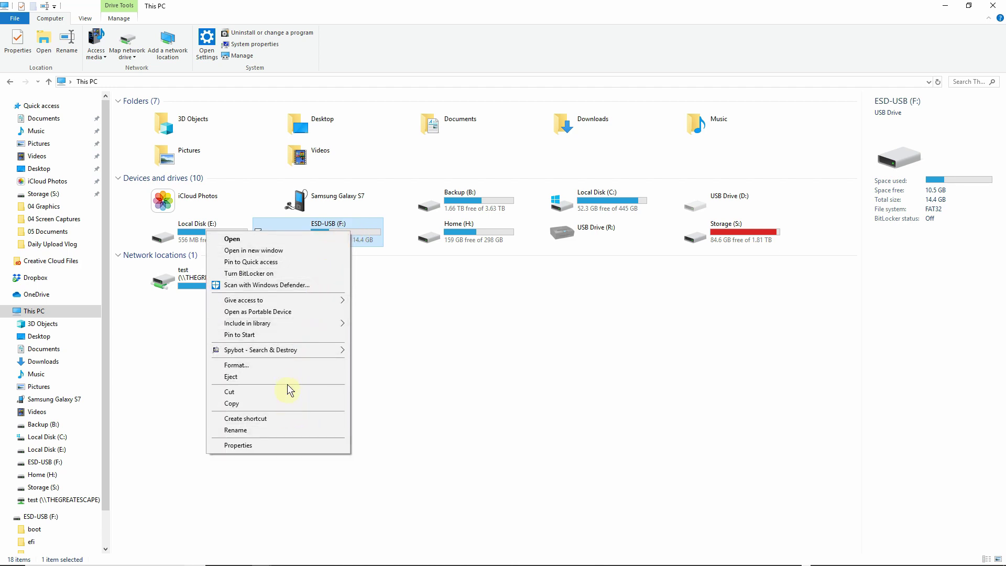
left_click(285, 429)
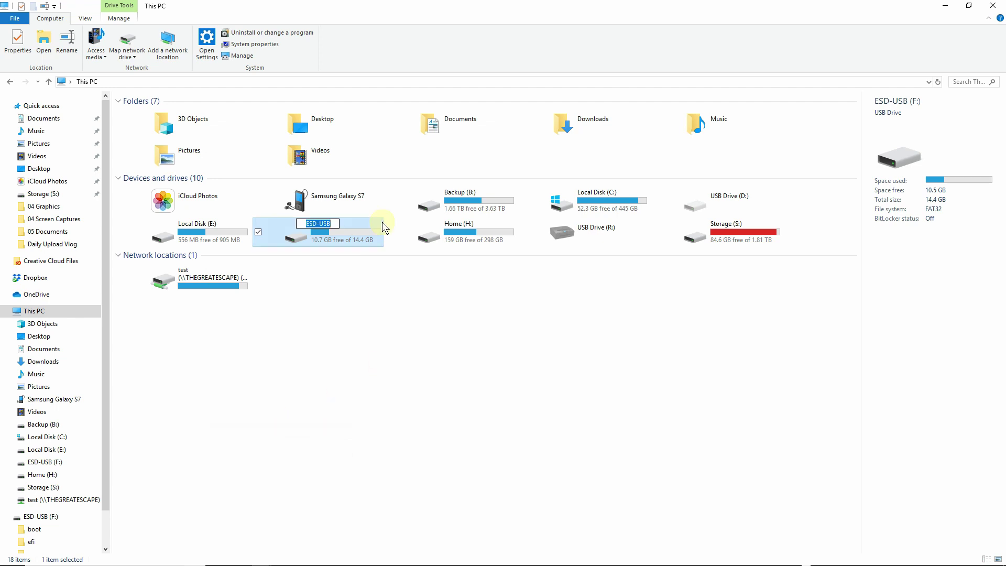
type("WIN10641903")
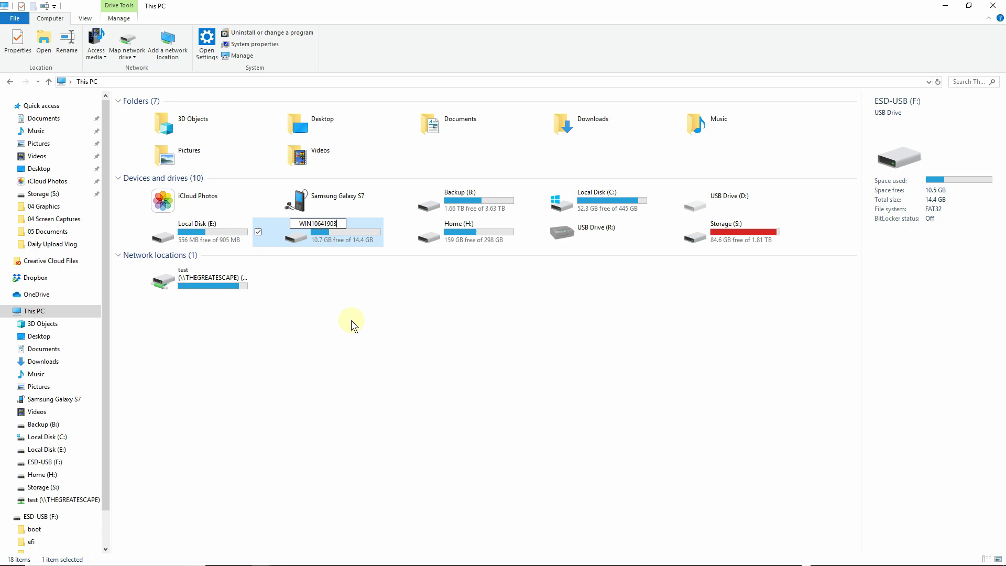
key("Return")
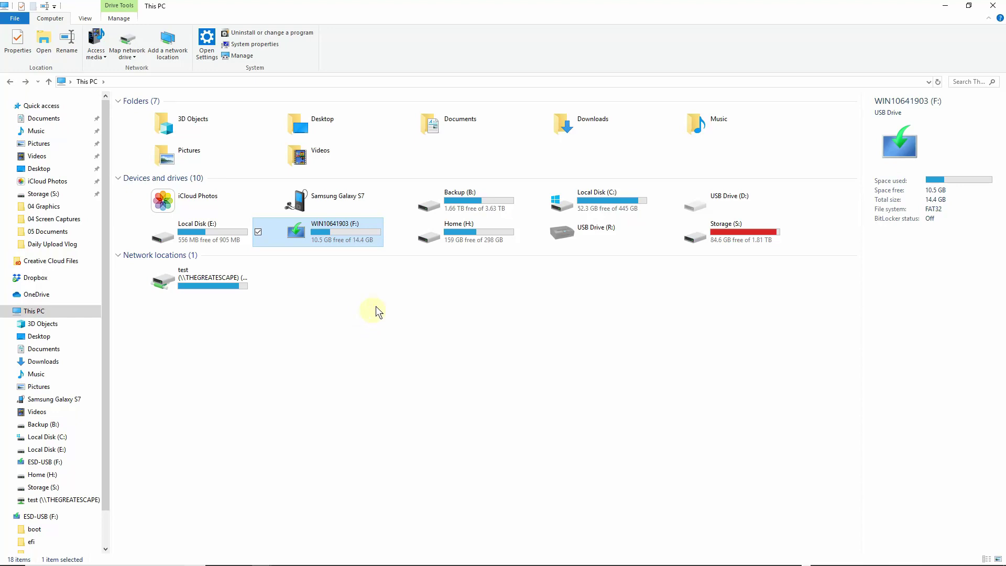
double_click(354, 230)
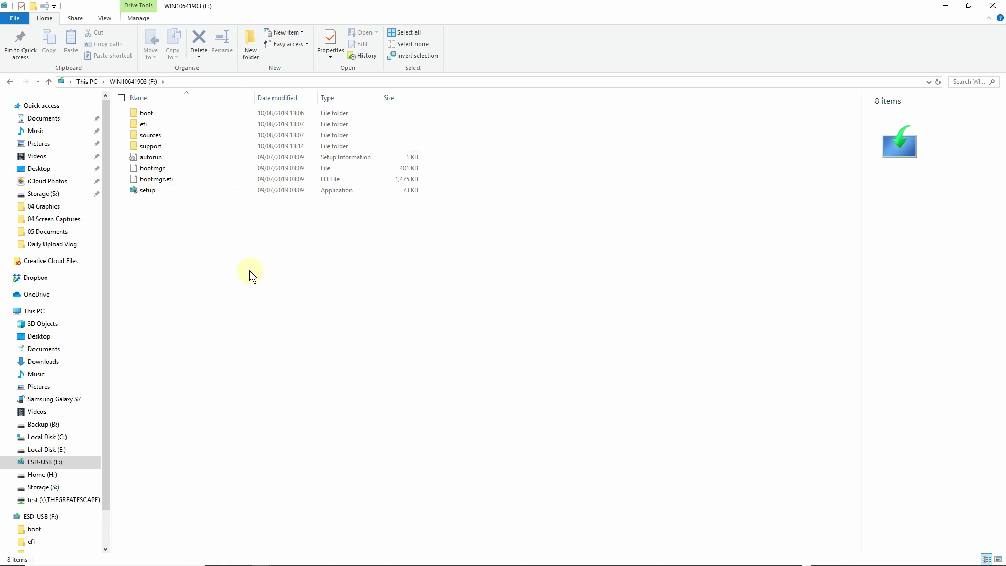
Create a WIN10_64_1903_APPS folder at the drive root, open it, then return to the top level
right_click(176, 244)
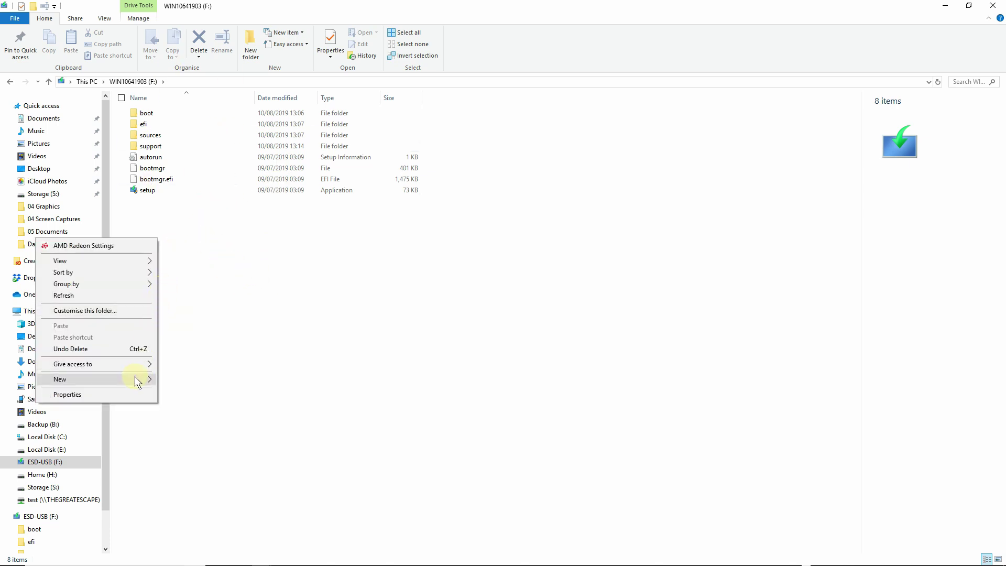
mouse_move(134, 376)
left_click(193, 382)
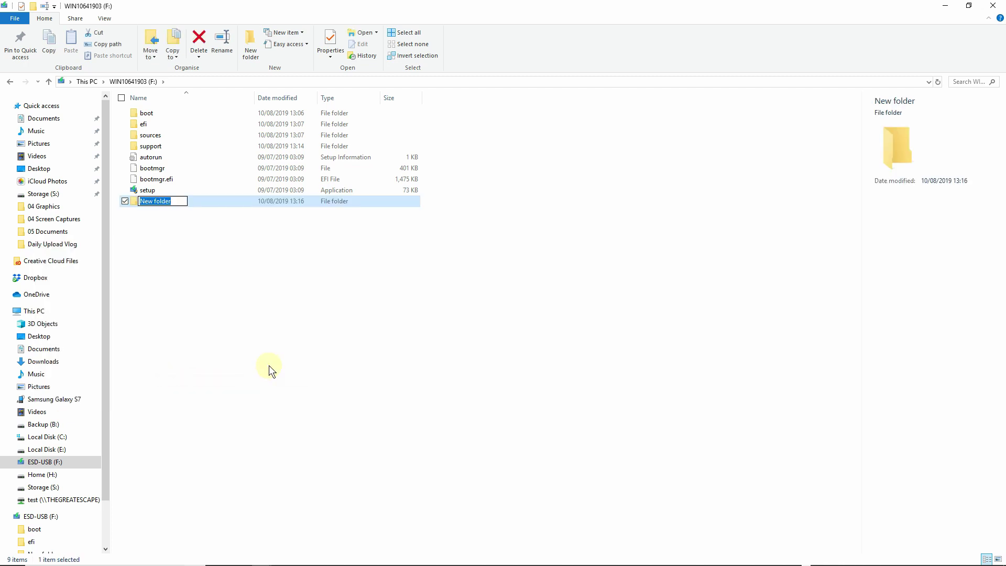
type("WIN10_64_1903_APPS")
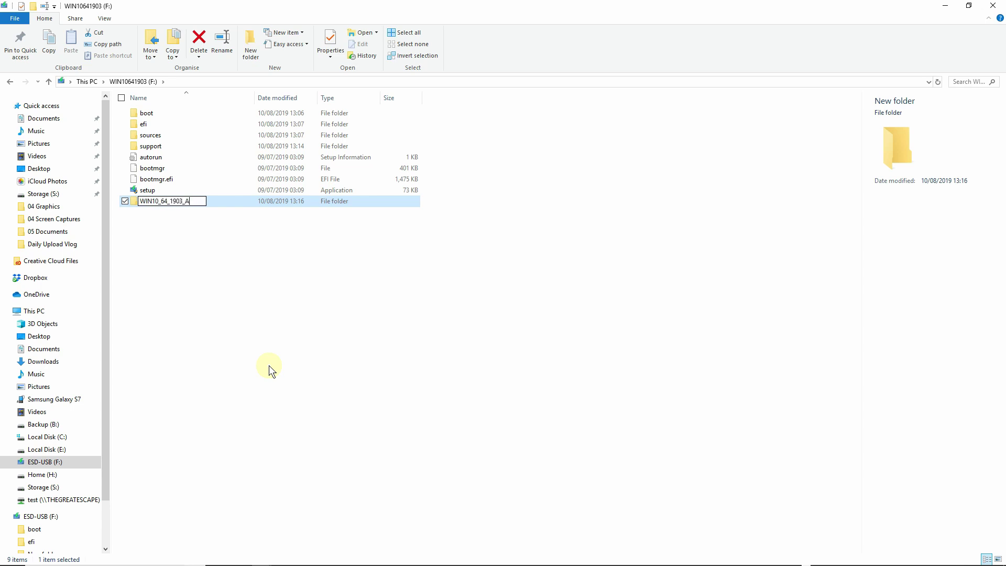
key("Return")
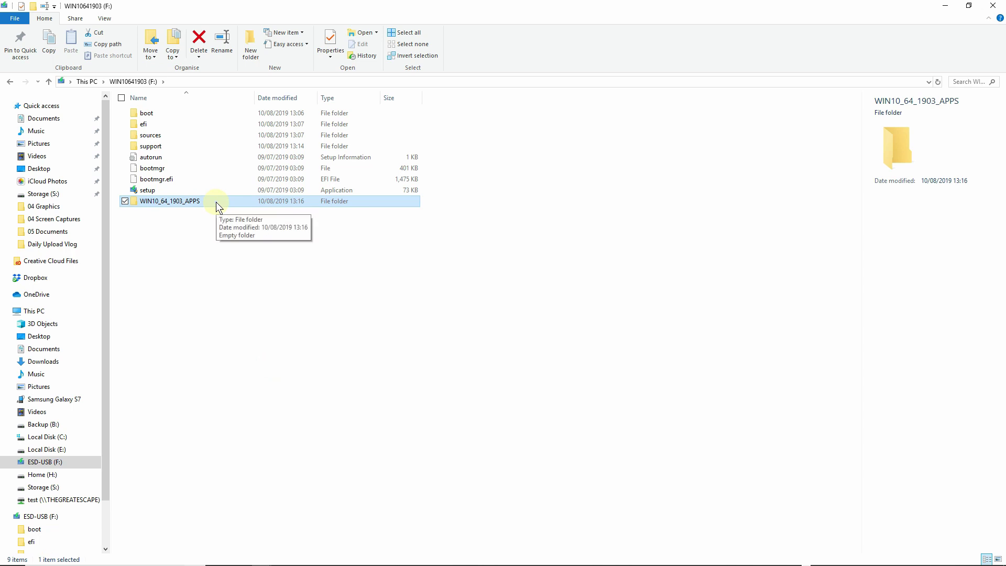
double_click(216, 202)
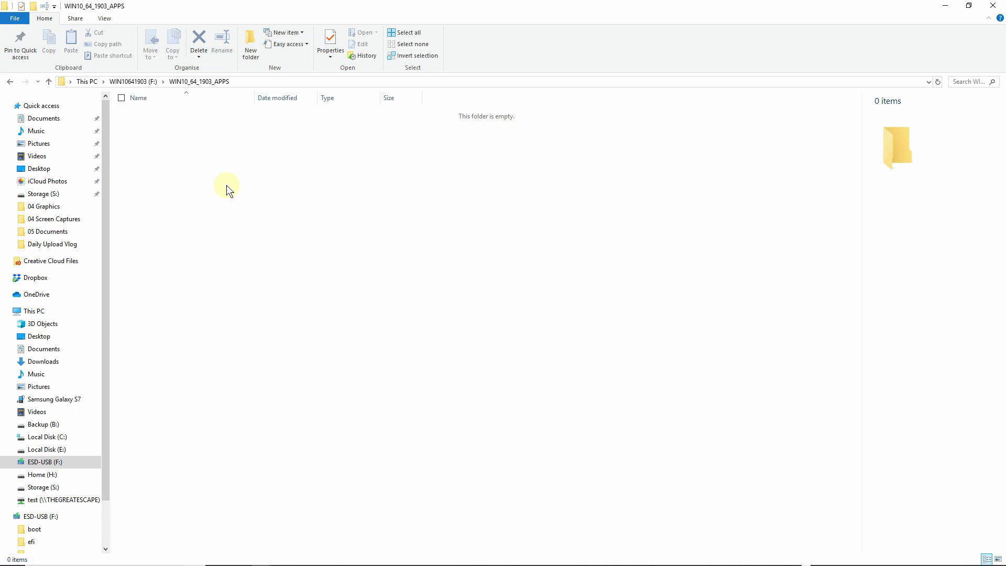
key("BackSpace")
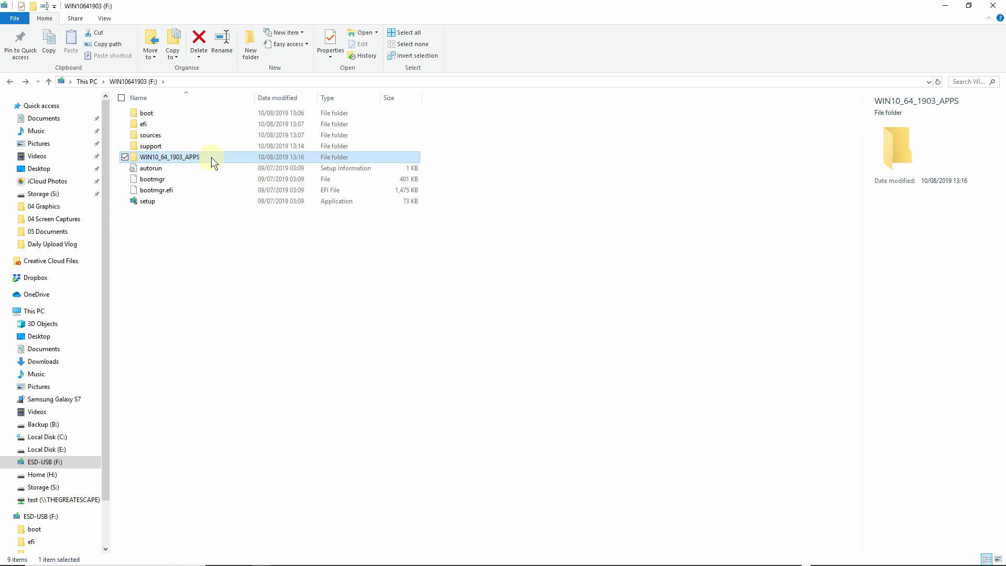
left_click(231, 153)
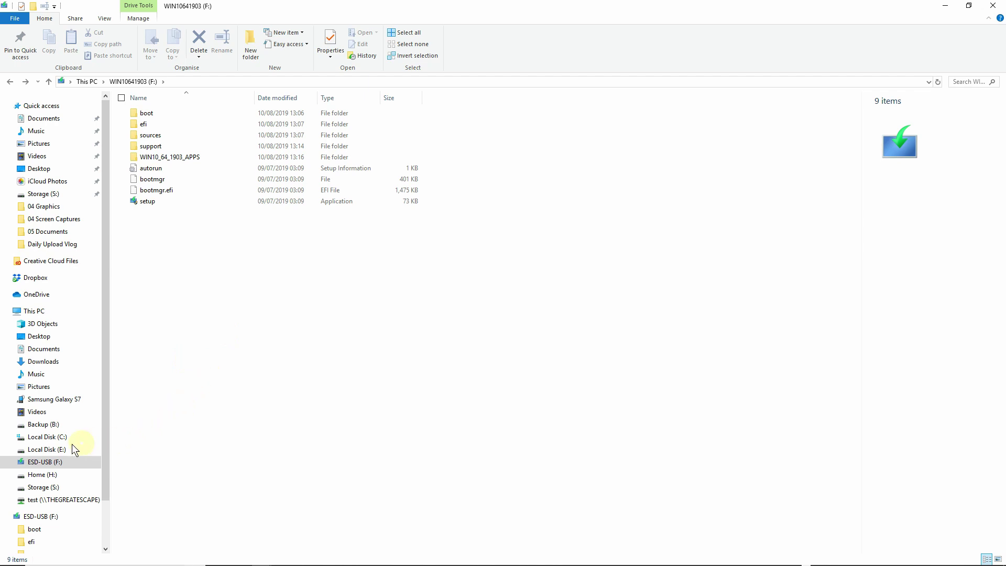
Eject the F: drive from the navigation pane
right_click(57, 465)
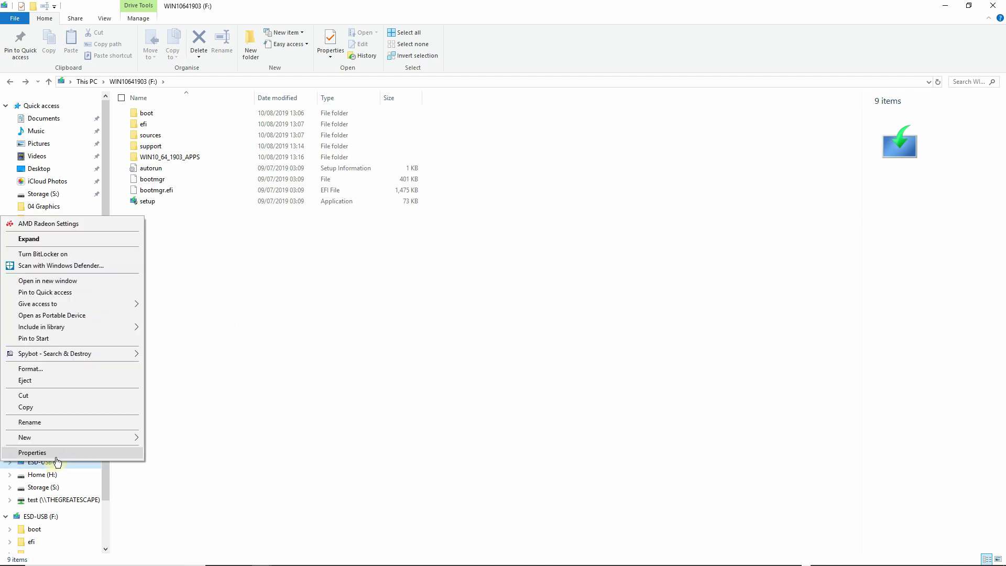
left_click(61, 381)
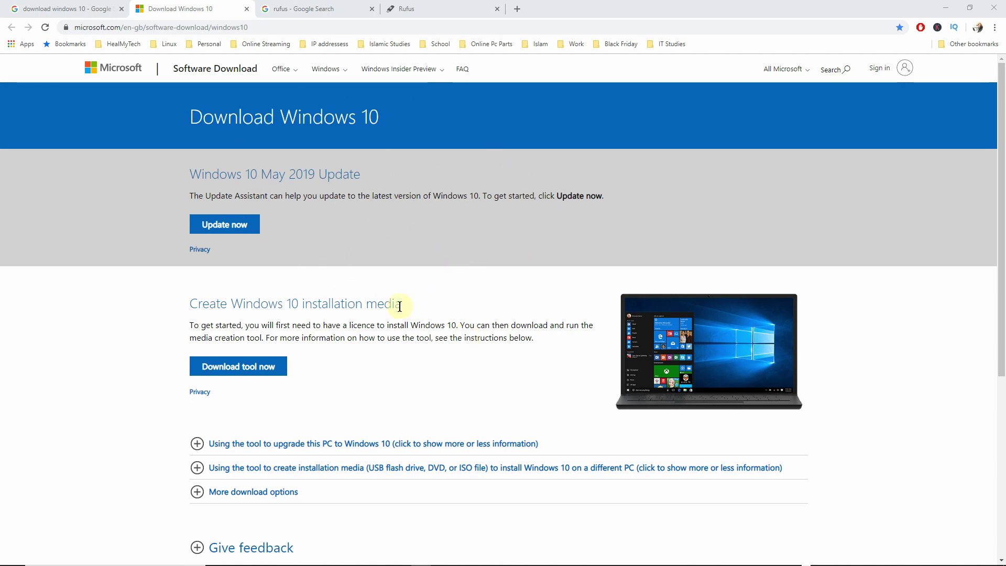
Download Rufus 3.6 from rufus.ie and run the downloaded file
left_click(435, 9)
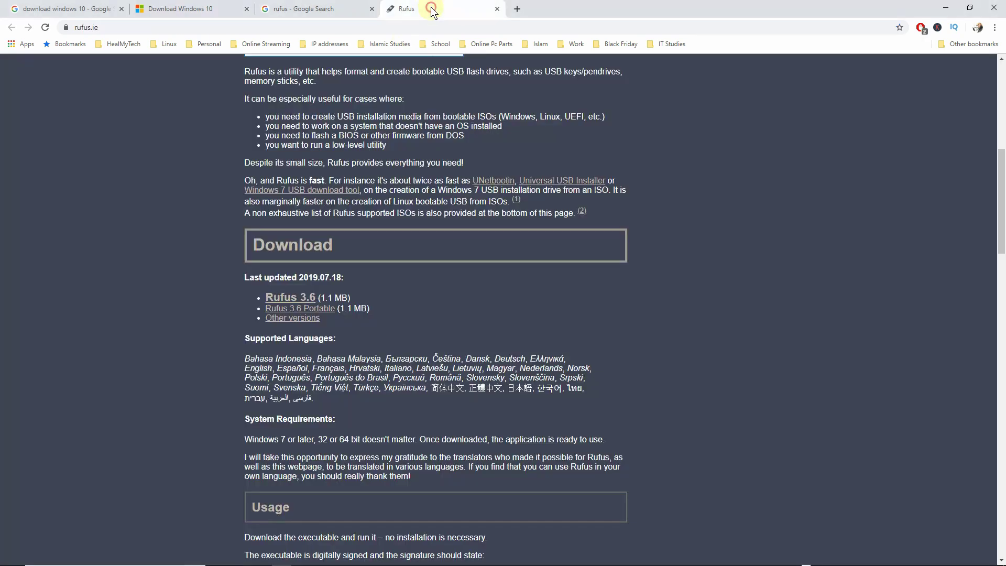
scroll(603, 298, "up", 5)
scroll(607, 304, "up", 3)
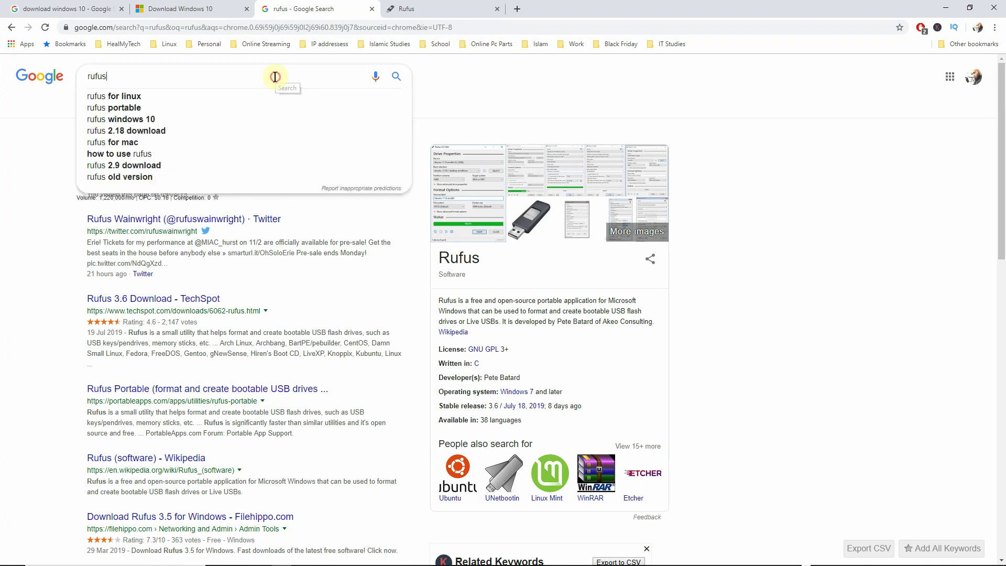
left_click(858, 179)
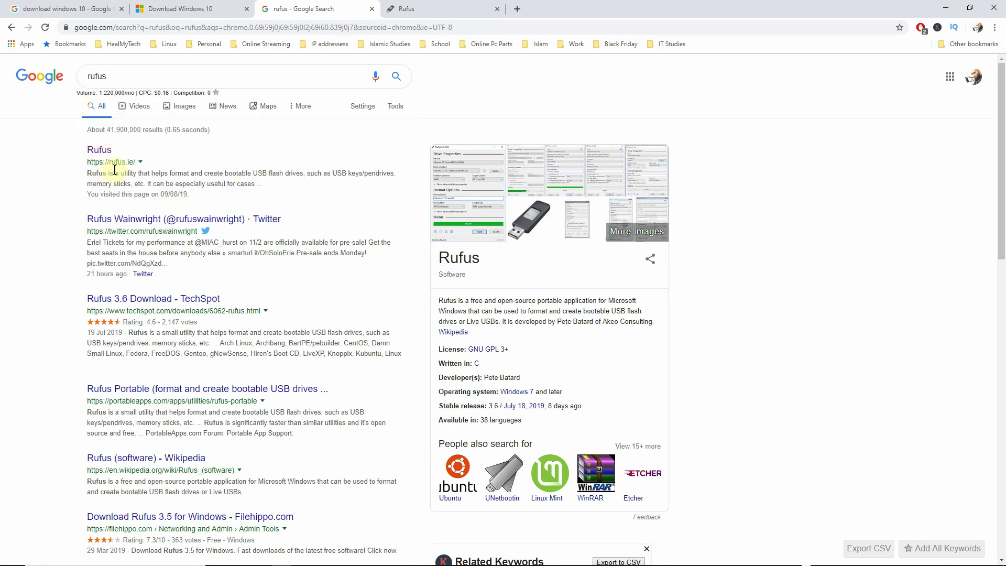
left_click(445, 10)
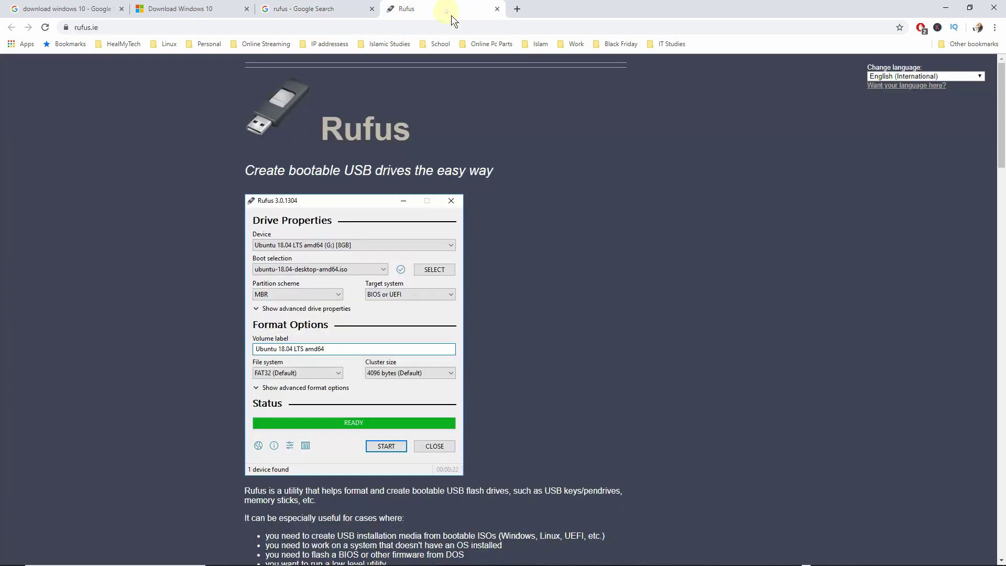
scroll(516, 173, "down", 6)
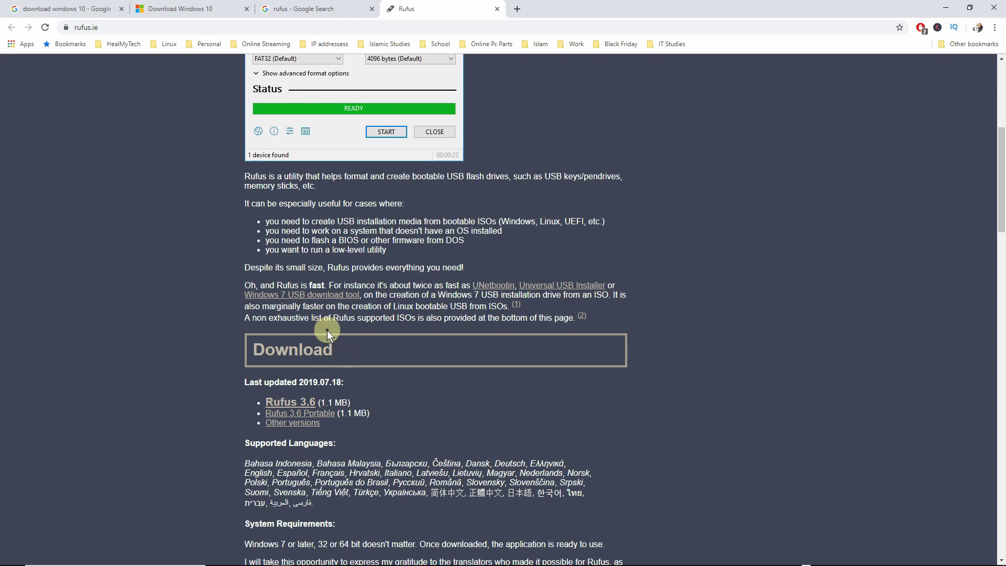
scroll(338, 401, "down", 1)
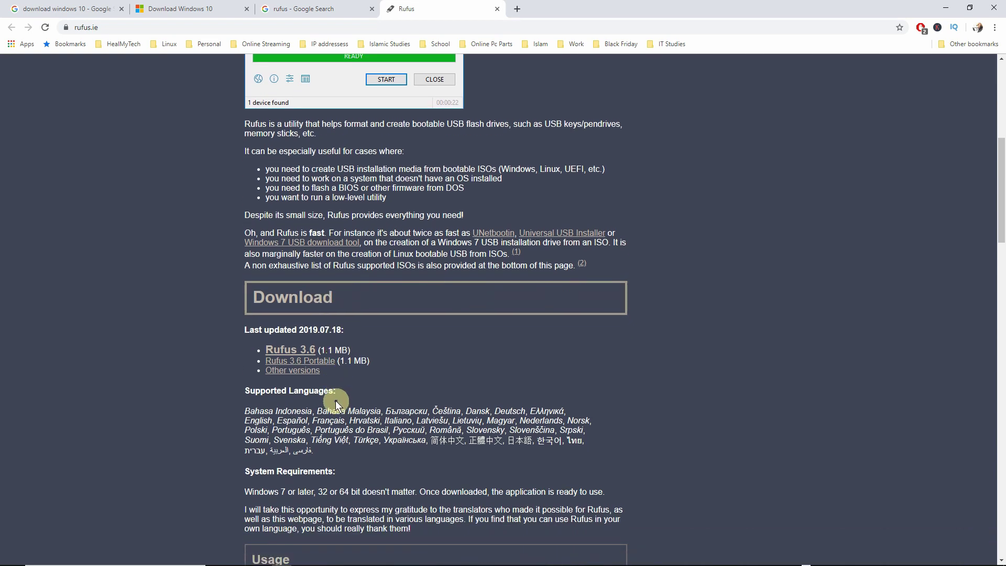
left_click(308, 354)
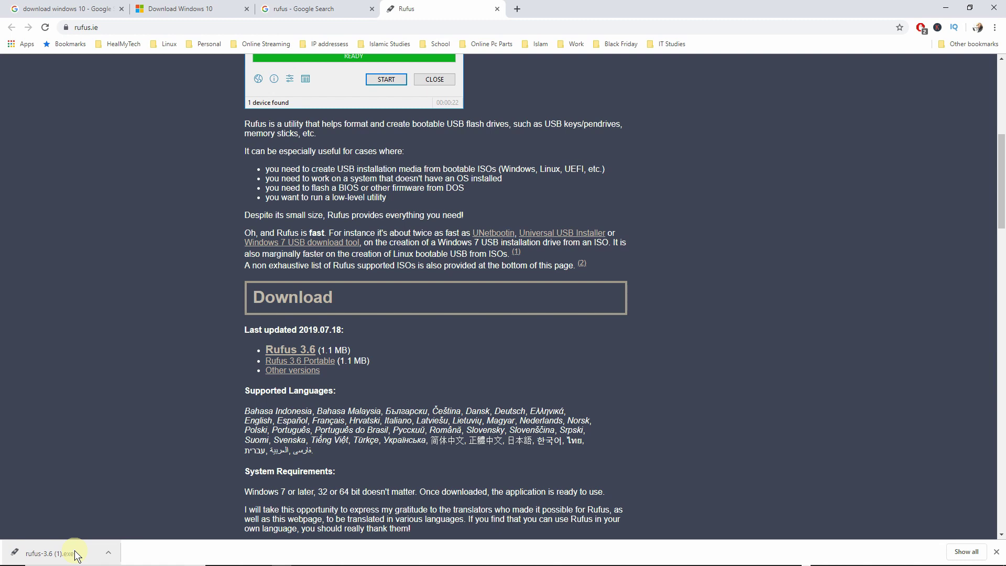
left_click(76, 555)
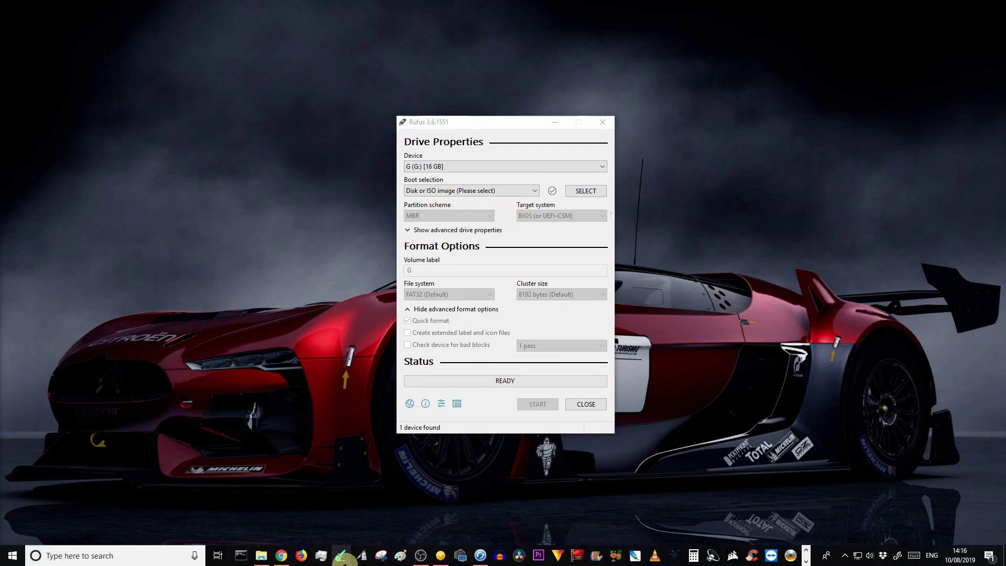
Return to Chrome's Download Windows 10 page and download the Media Creation Tool
left_click(282, 556)
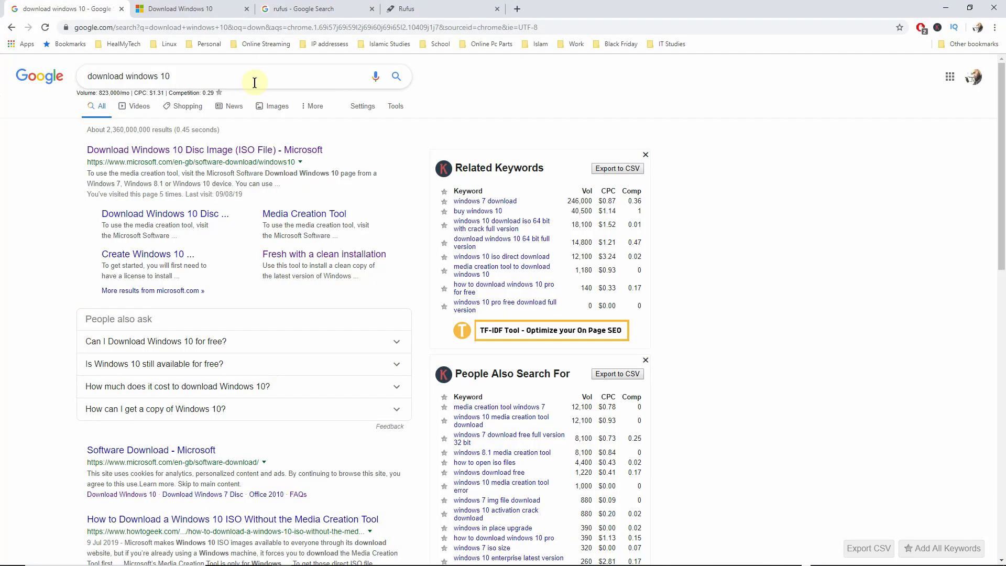
left_click(197, 75)
left_click(23, 143)
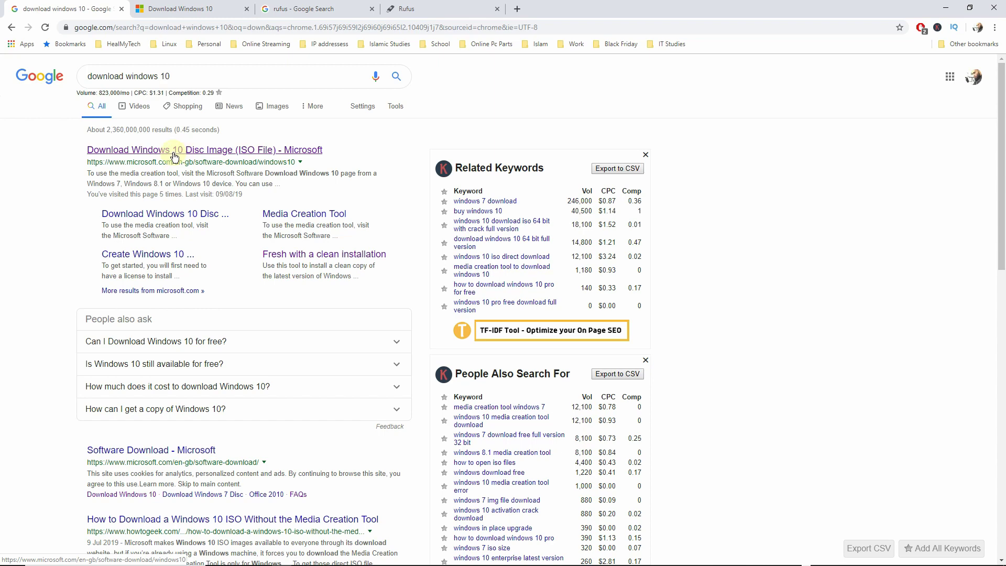
left_click(195, 10)
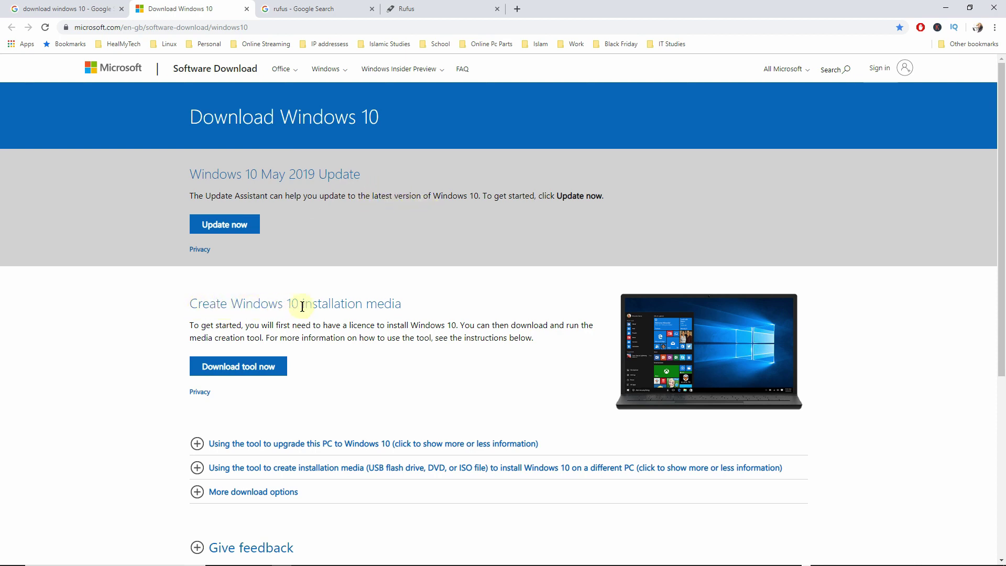
left_click(254, 371)
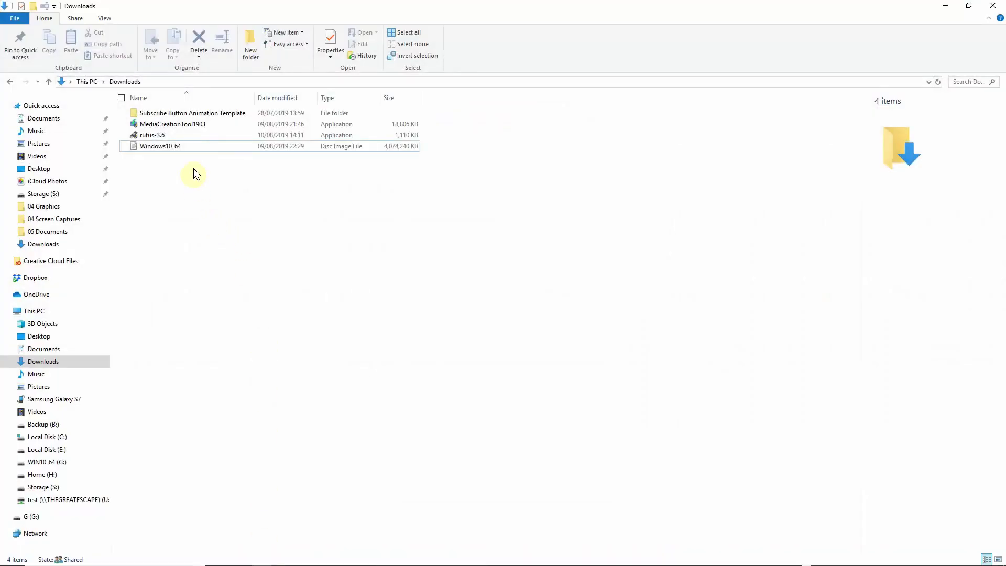
Launch MediaCreationTool1903 from Downloads and place the Setup and Rufus windows side by side
double_click(197, 124)
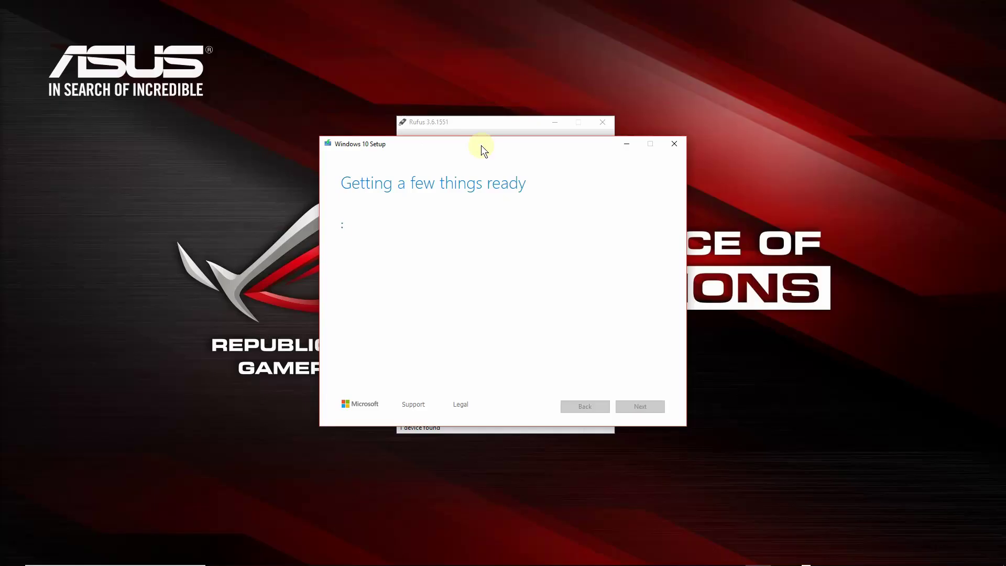
left_click_drag(478, 148, 230, 116)
left_click(495, 125)
left_click_drag(495, 124, 700, 110)
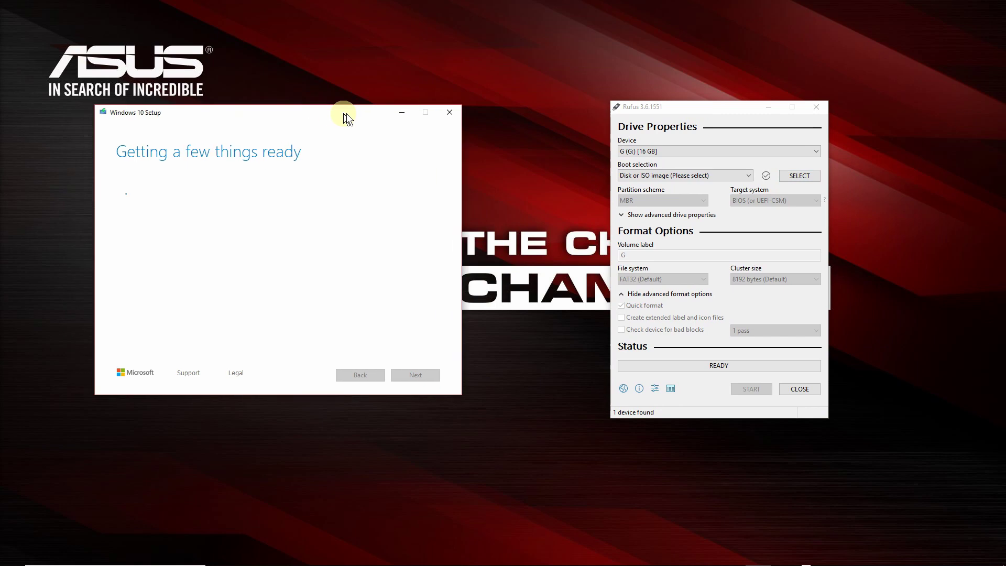
Accept the licence terms and choose to create installation media for another PC
left_click_drag(346, 113, 386, 119)
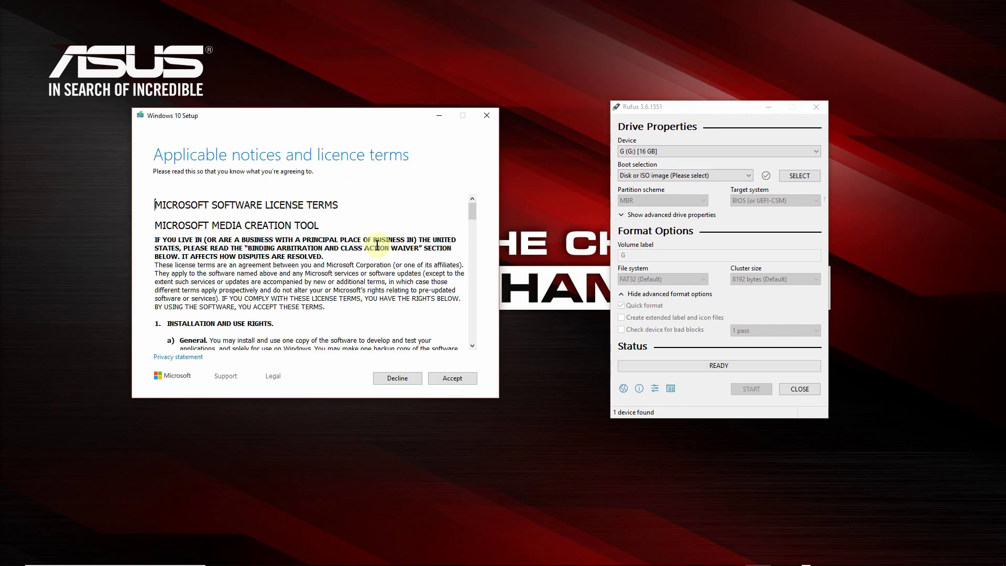
scroll(377, 245, "down", 15)
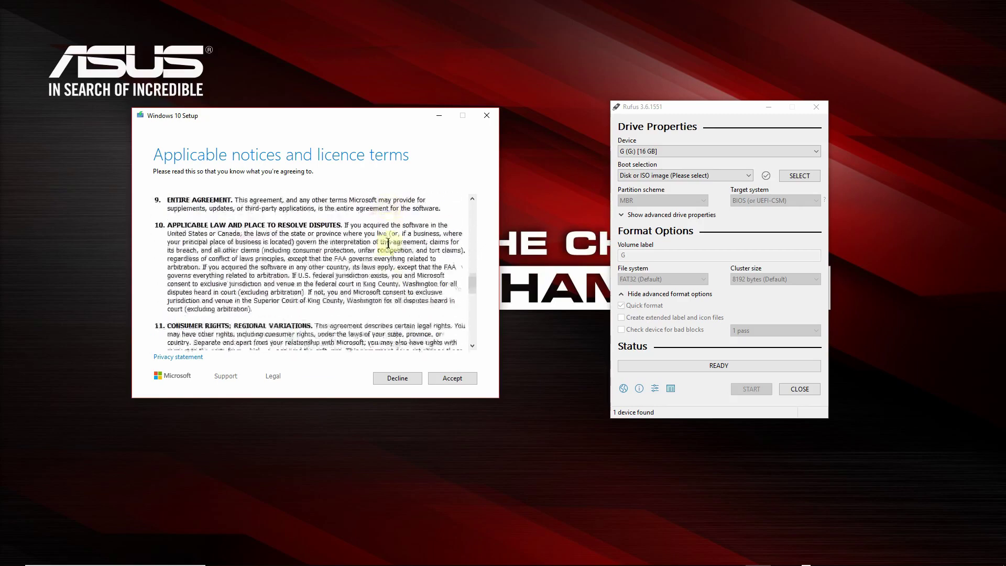
scroll(389, 245, "down", 5)
left_click(452, 378)
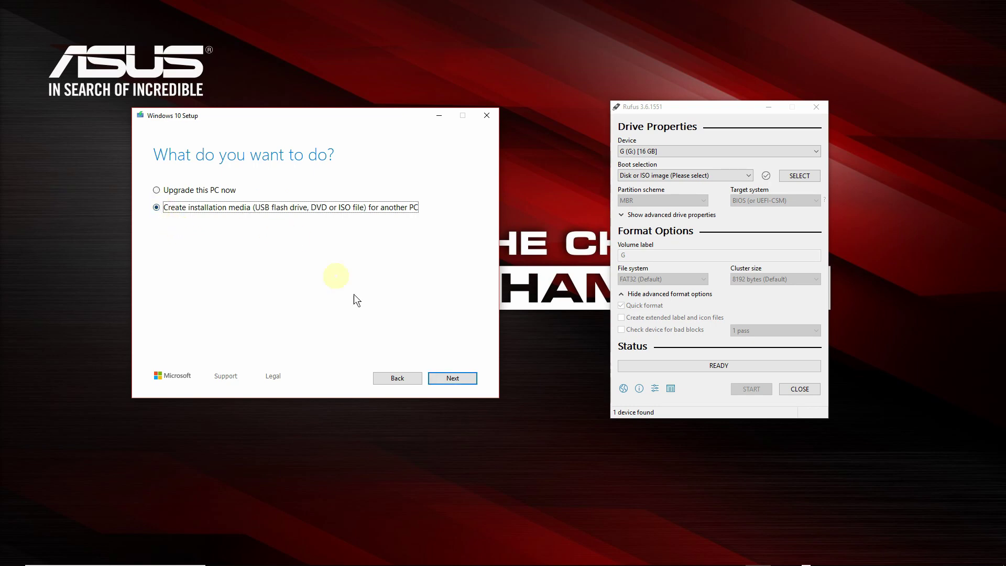
left_click(452, 377)
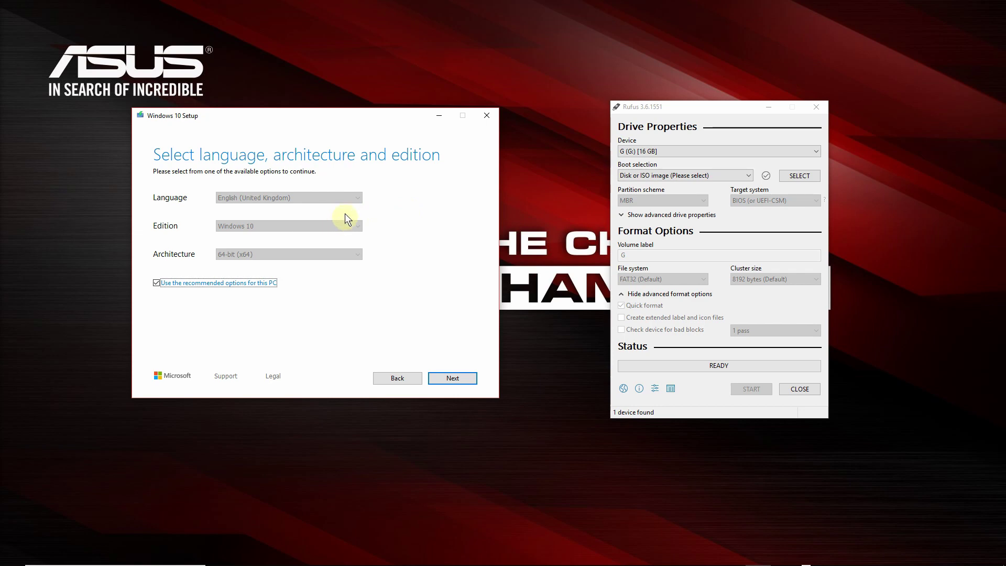
Untick recommended options and keep English (United Kingdom) with 64-bit (x64) architecture
left_click(155, 283)
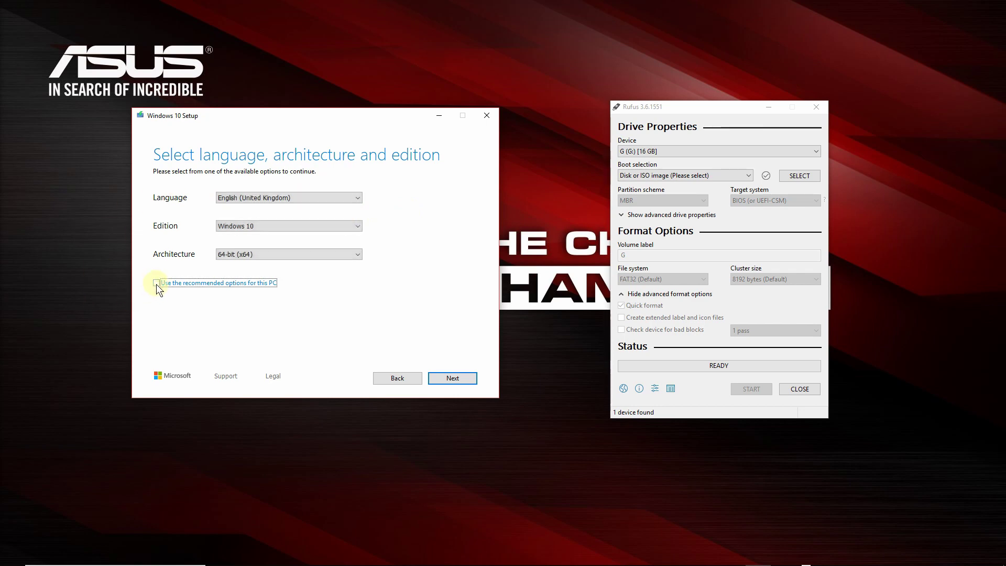
left_click(314, 196)
left_click(314, 198)
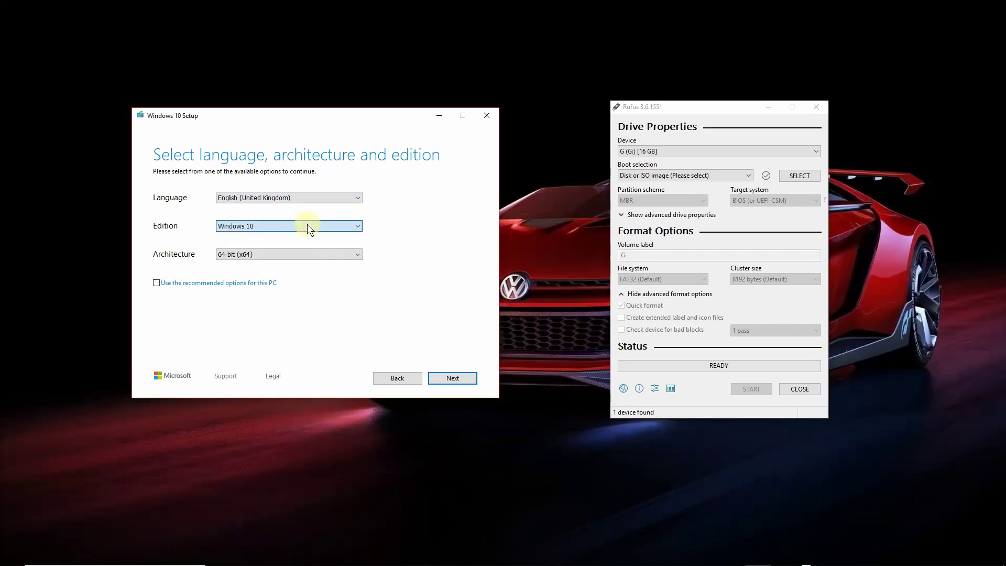
left_click(309, 255)
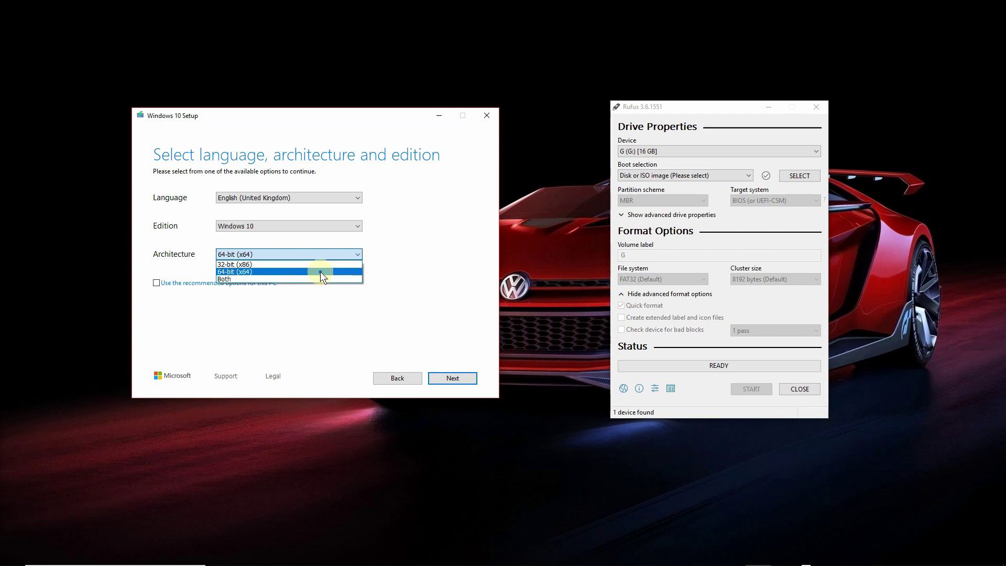
left_click(320, 272)
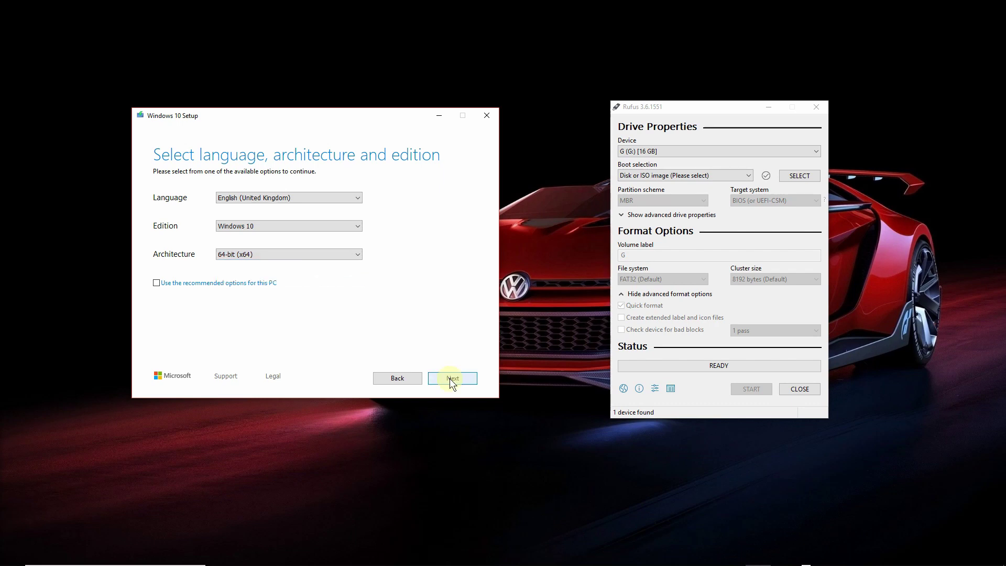
left_click(450, 378)
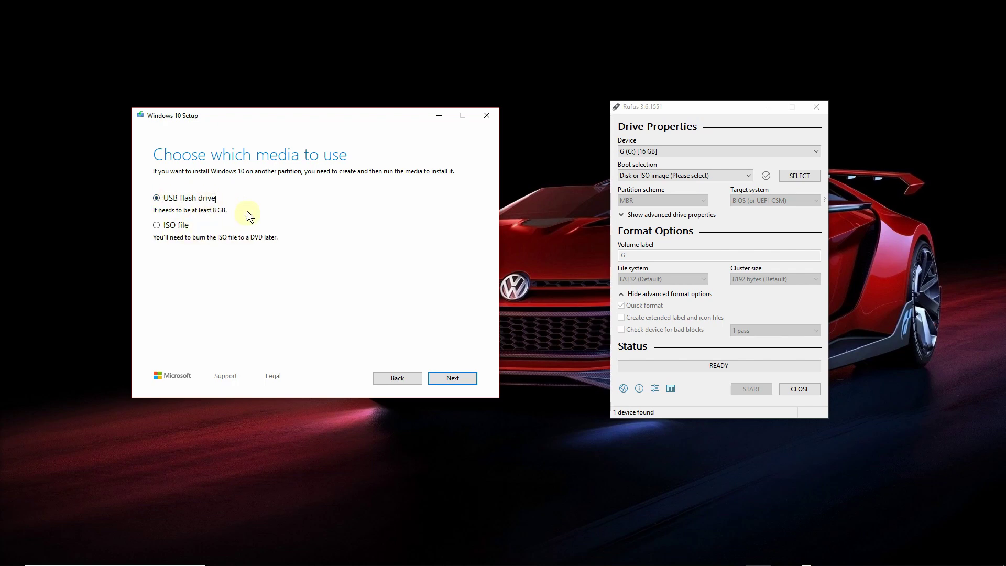
Save Windows 10 as the ISO Windows_10_64_1903 in Downloads, then finish Setup
left_click(157, 227)
left_click(457, 378)
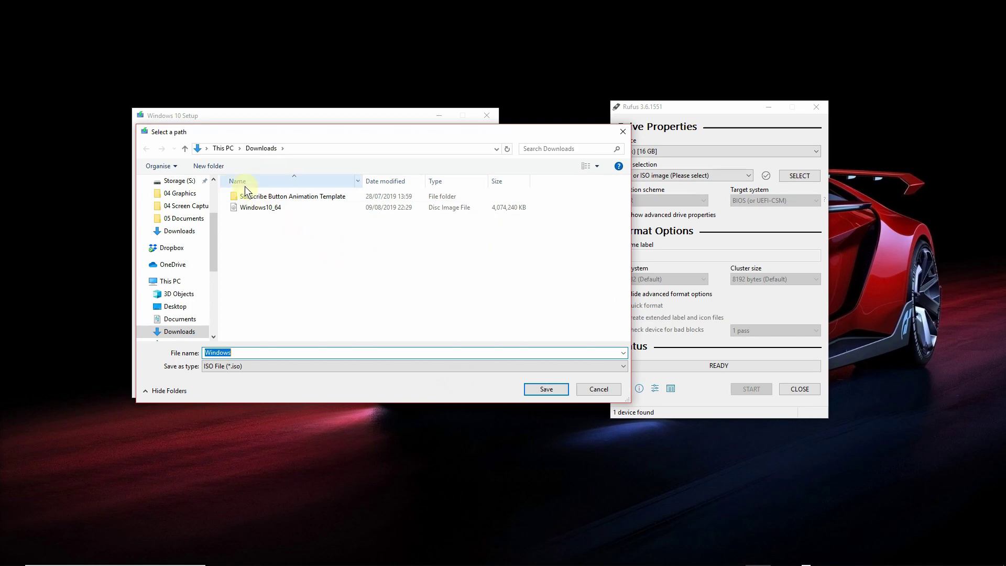
left_click(264, 354)
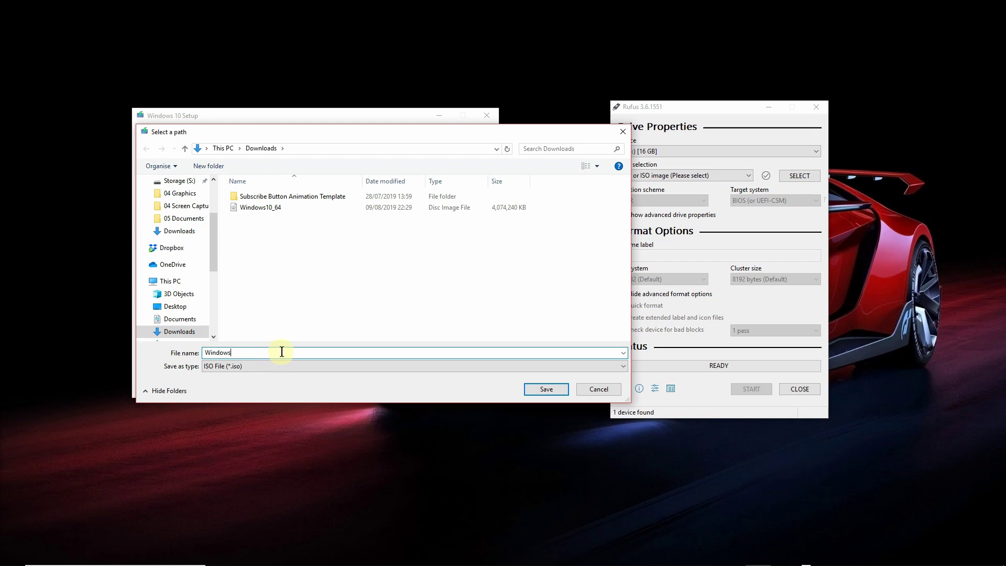
type("_10_64_1903")
left_click(545, 389)
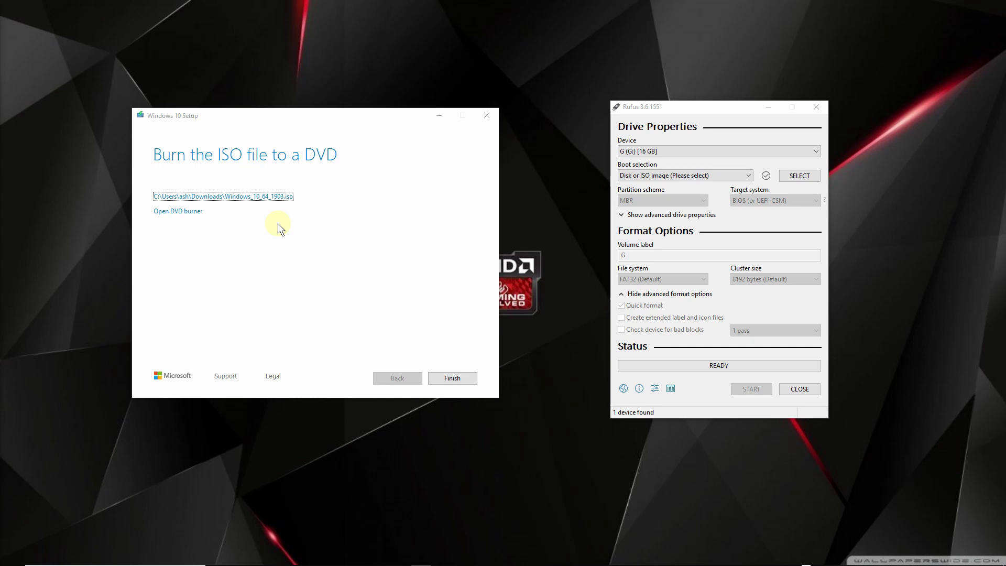
left_click(454, 379)
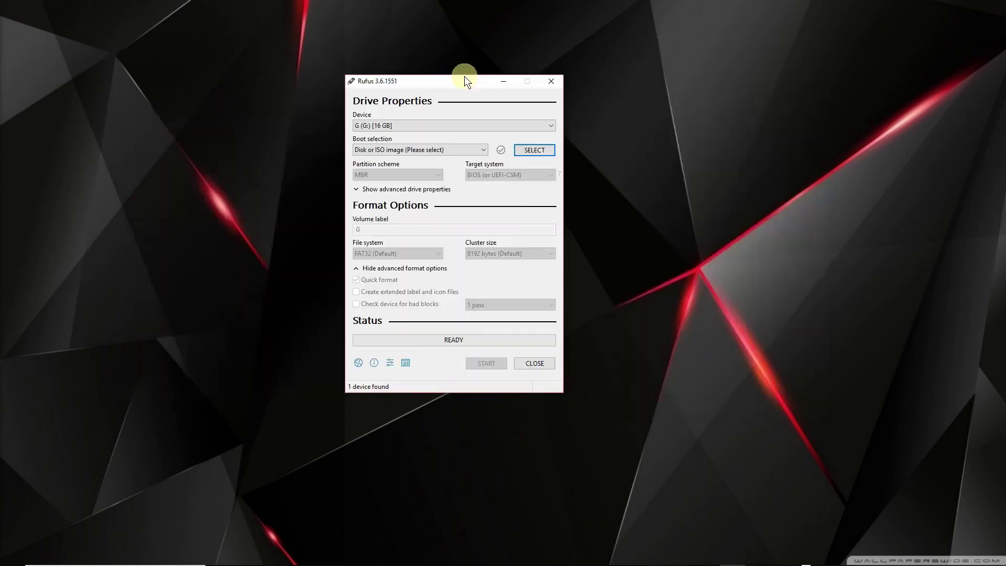
left_click_drag(464, 79, 482, 100)
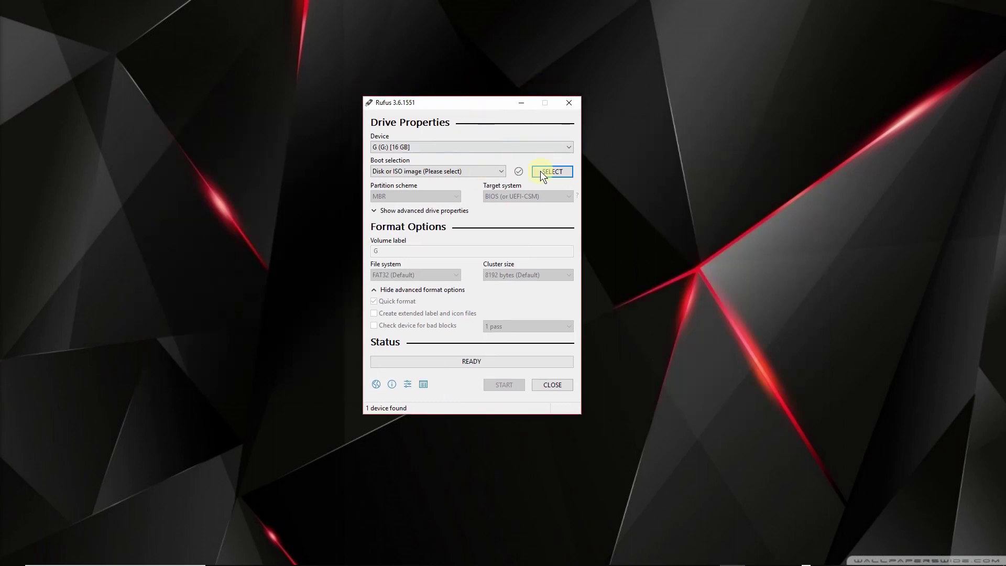
mouse_move(561, 539)
left_click(475, 146)
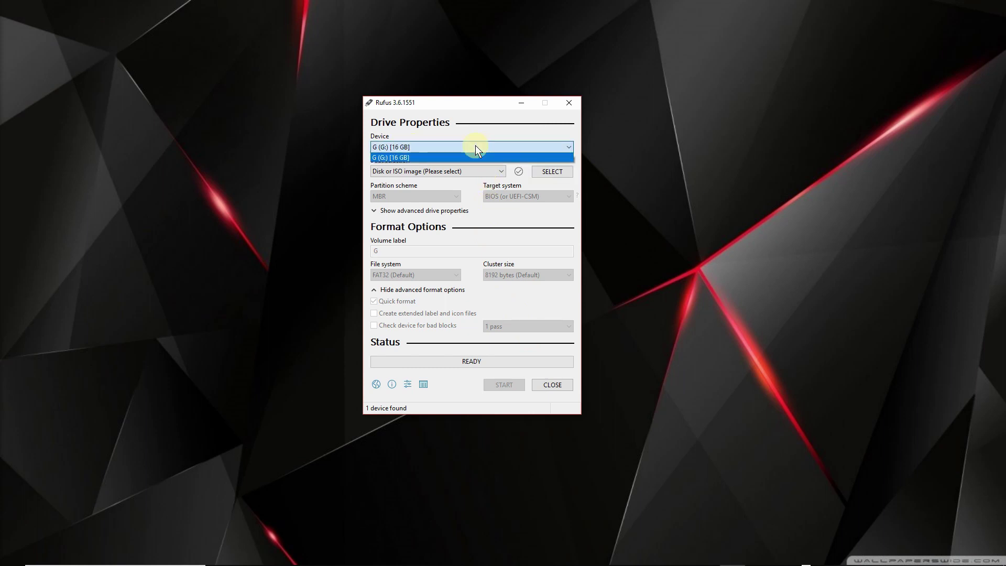
left_click(476, 145)
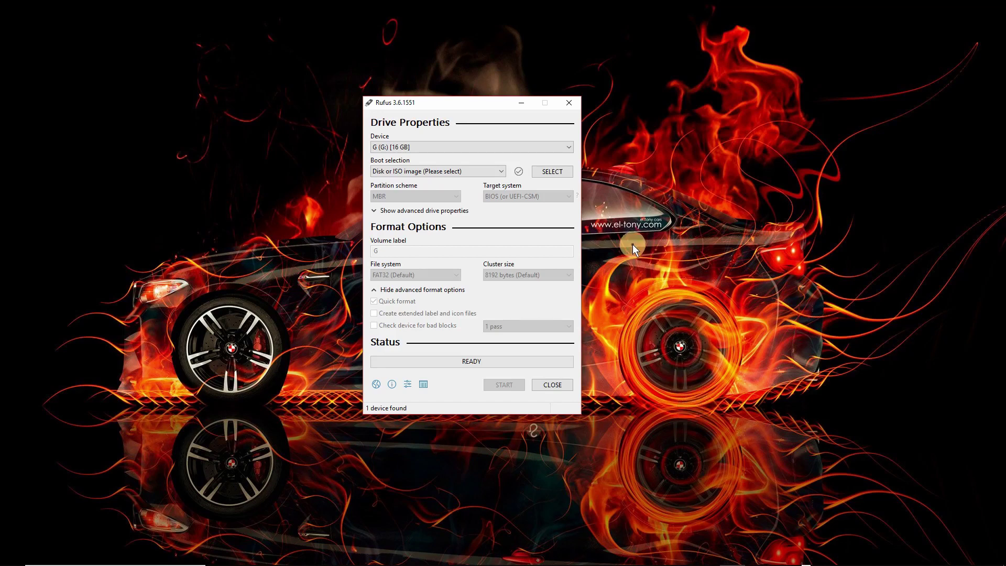
left_click(483, 171)
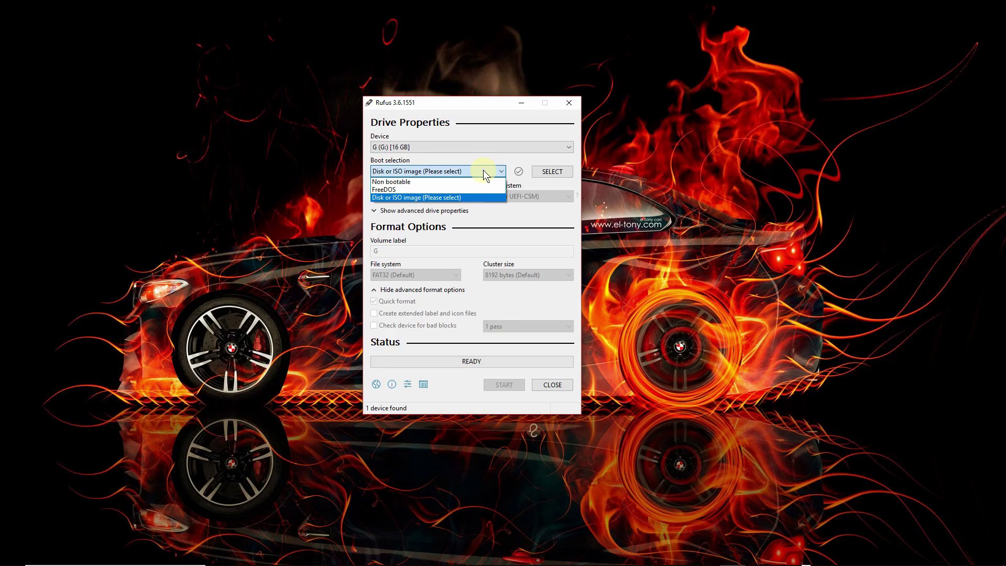
Load Windows_10_64_1903.iso from Downloads as the boot image, keeping Standard Windows installation
left_click(472, 198)
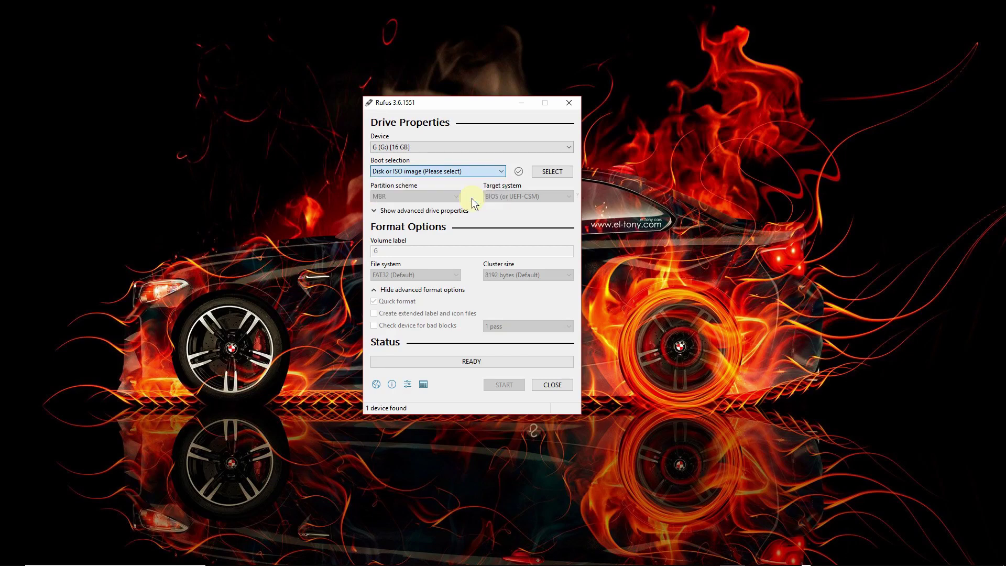
left_click(562, 173)
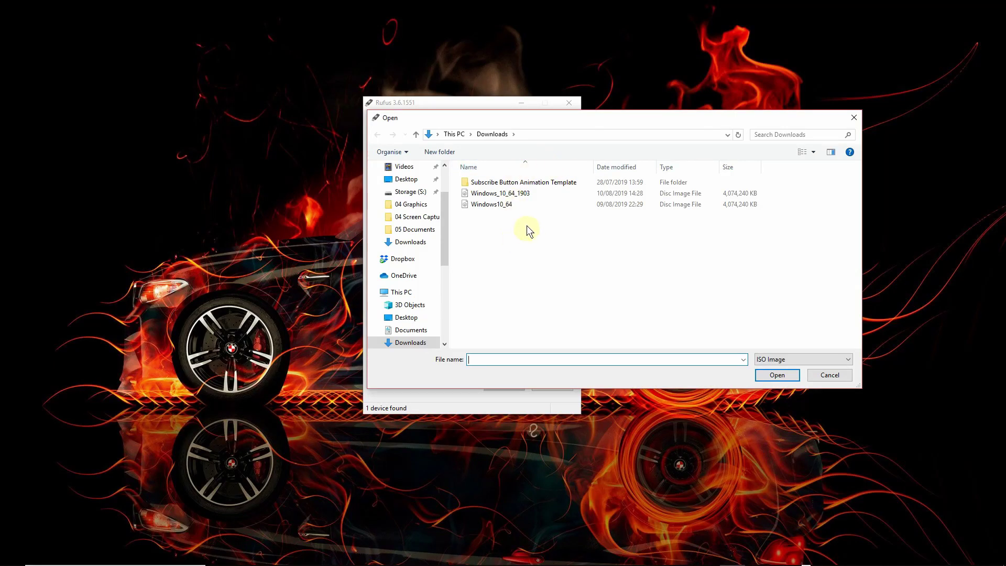
left_click(523, 194)
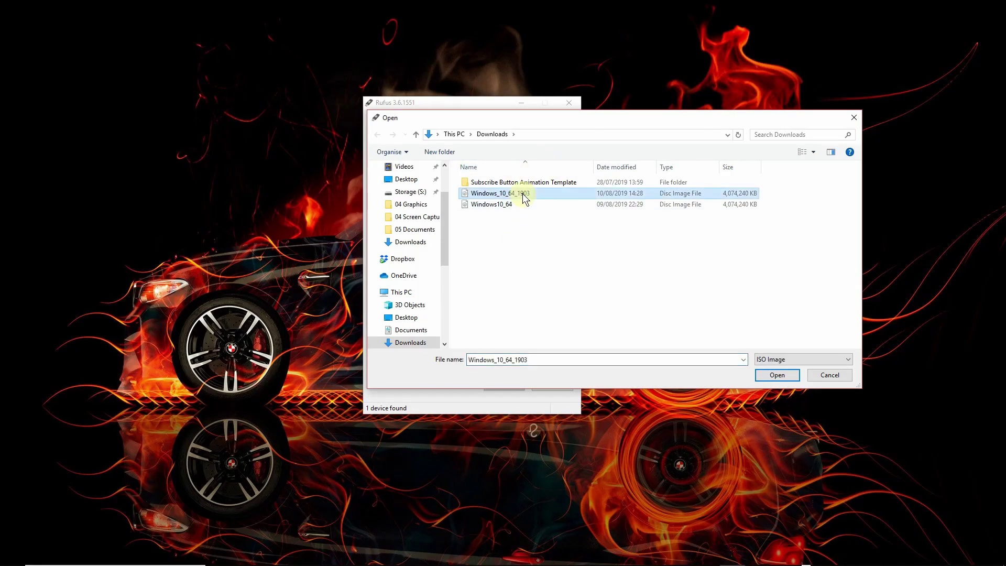
double_click(522, 193)
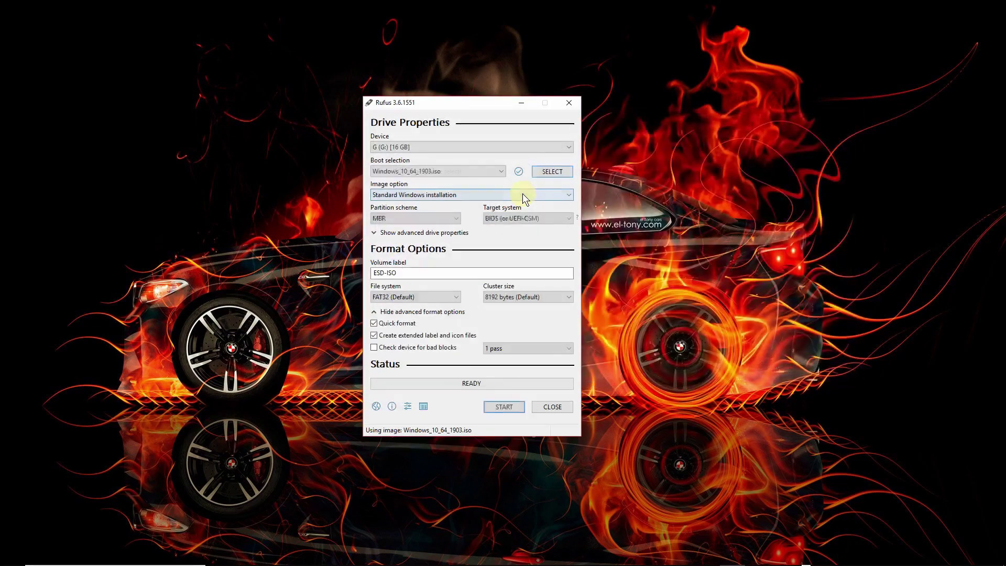
left_click(487, 193)
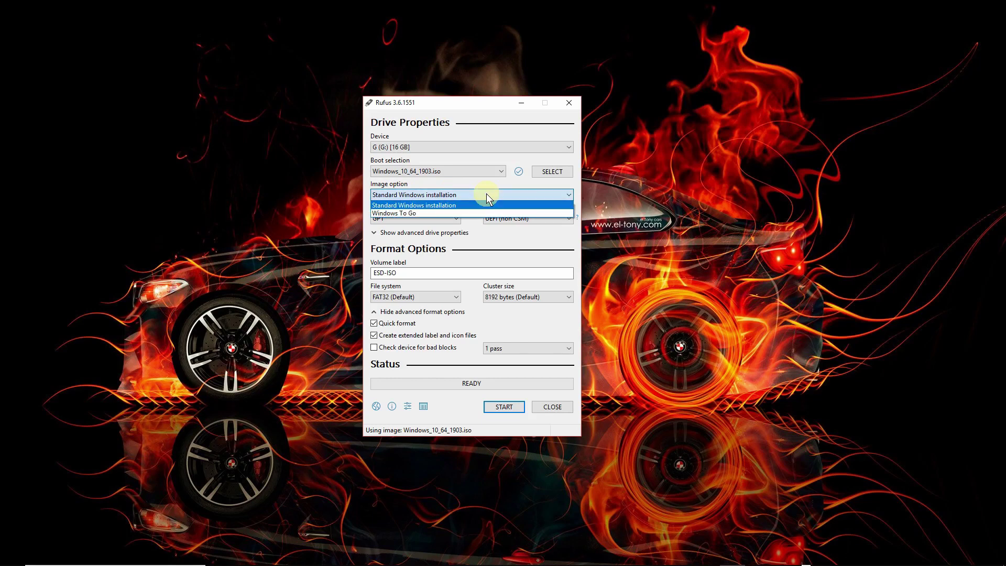
left_click(486, 194)
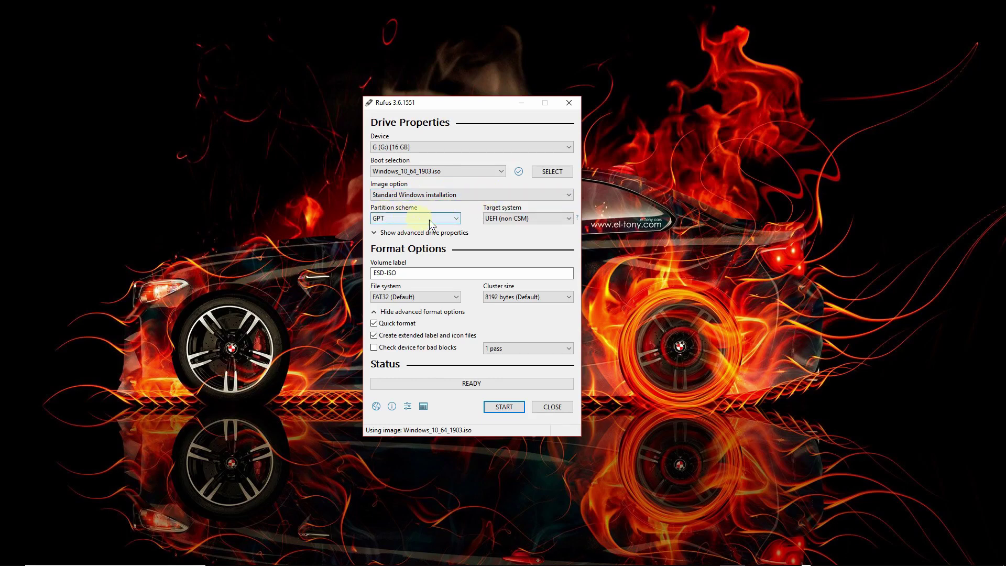
left_click(449, 219)
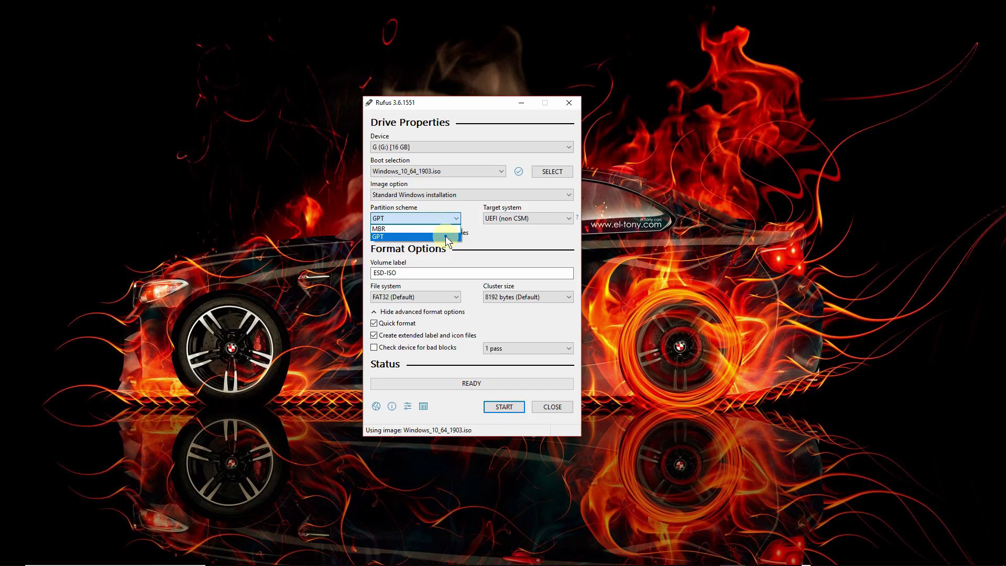
left_click(445, 235)
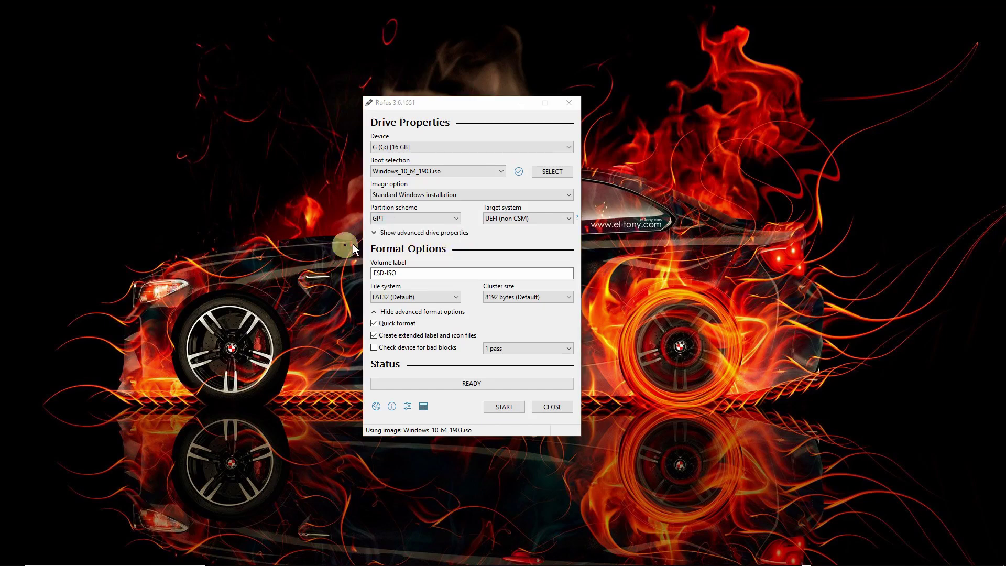
left_click(450, 220)
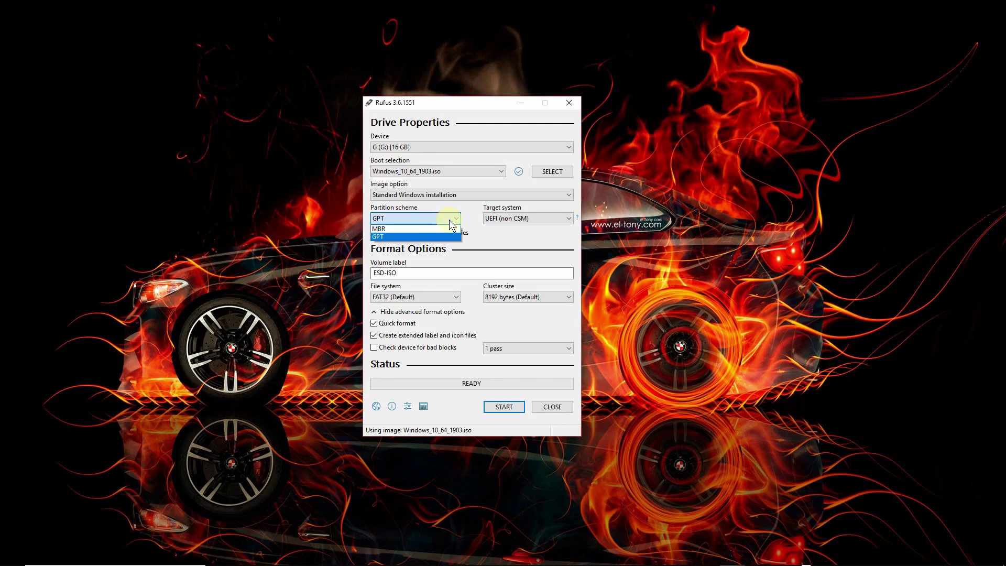
left_click(448, 236)
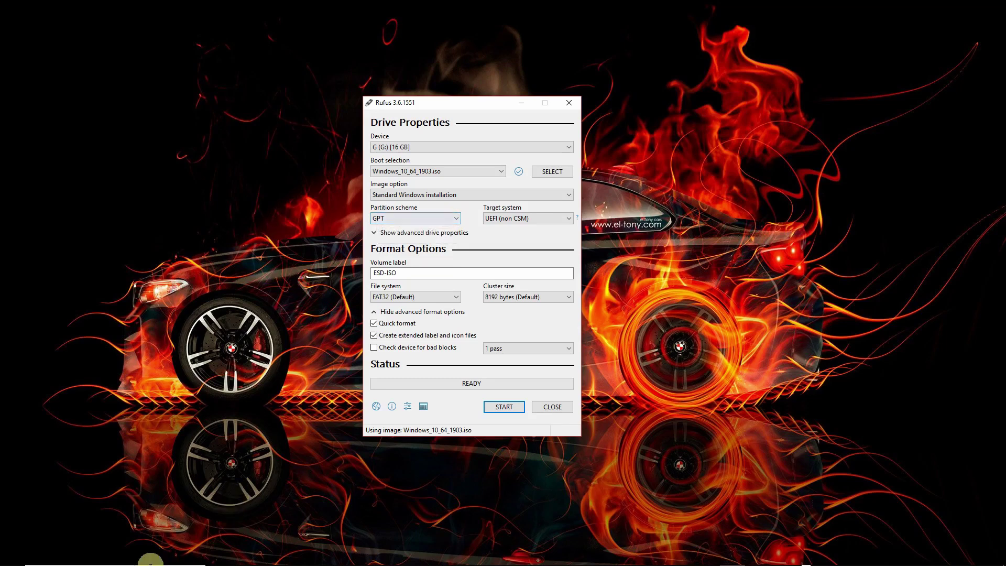
Open Disk Management from the Start button's quick-link menu
mouse_move(10, 562)
left_click(13, 562)
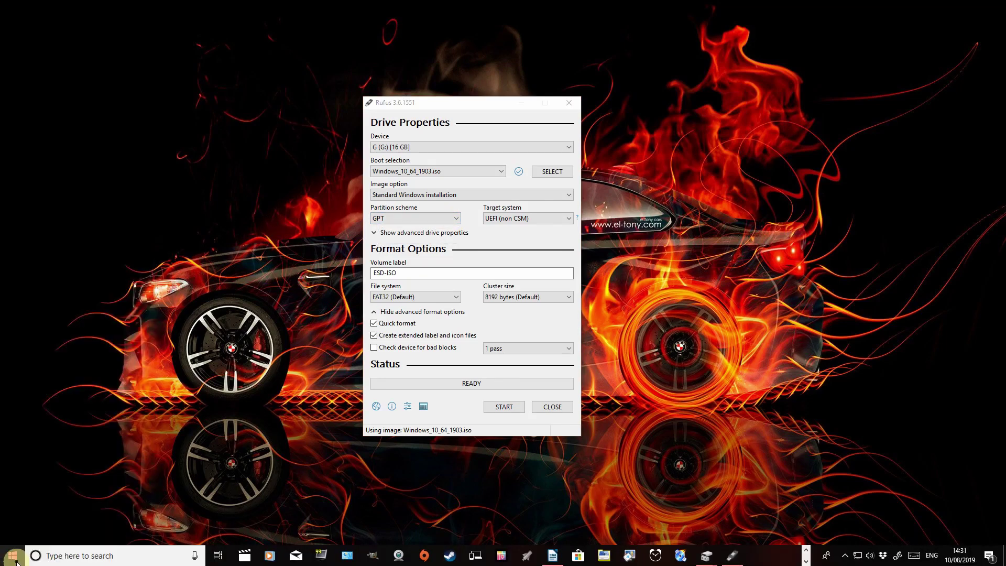
right_click(15, 559)
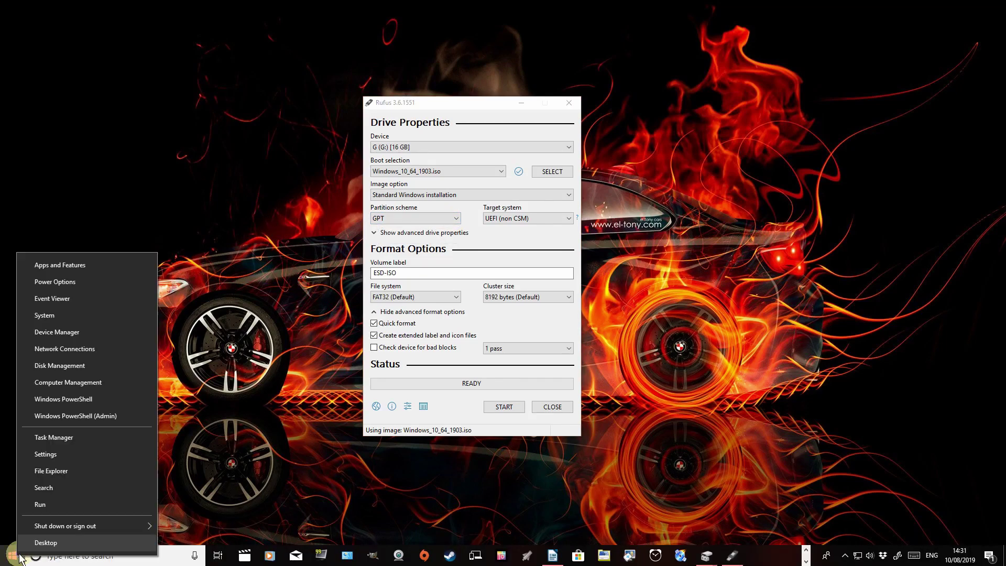
left_click(72, 365)
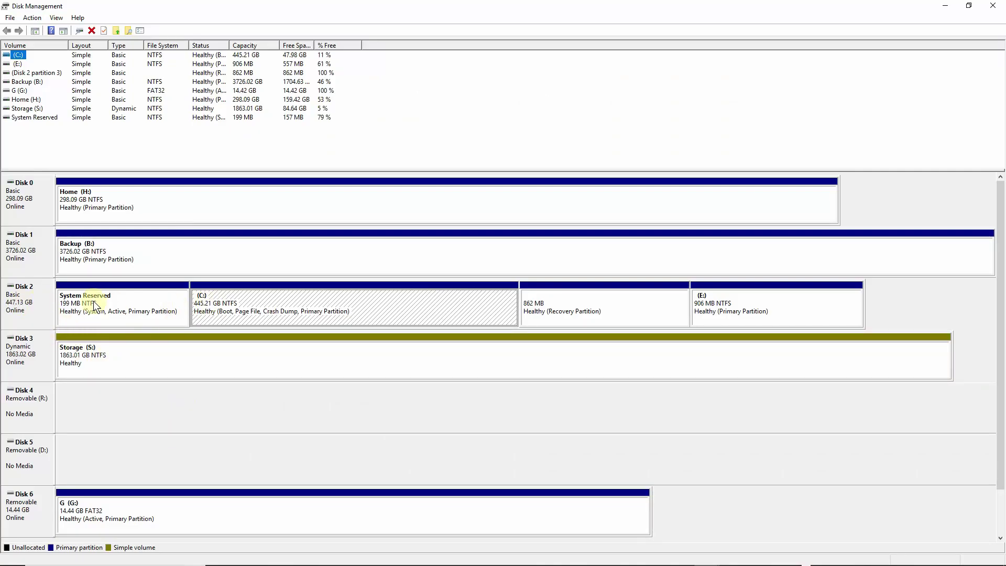
Check Disk 2's partition style on its properties' Volumes tab, then cancel
left_click(32, 303)
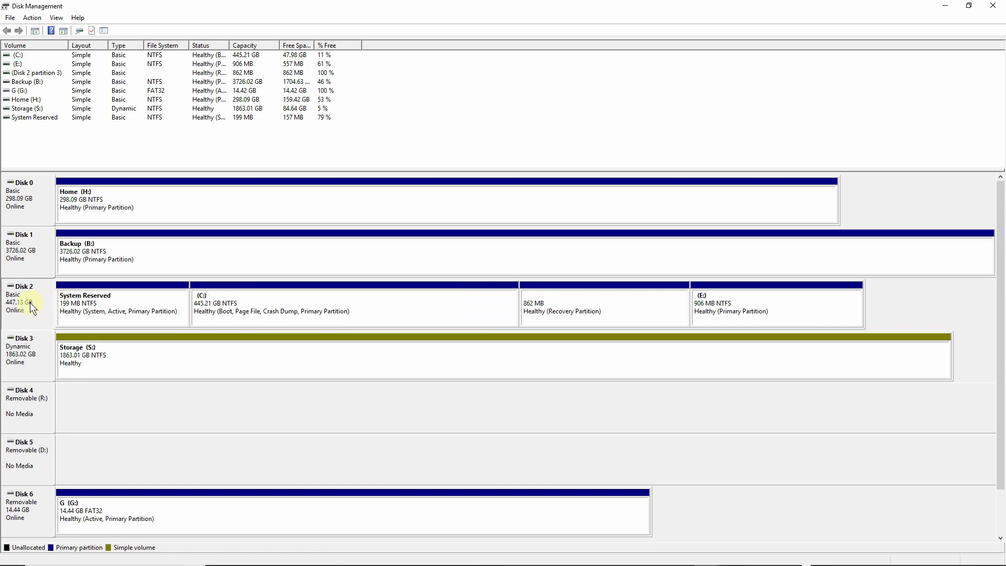
right_click(30, 303)
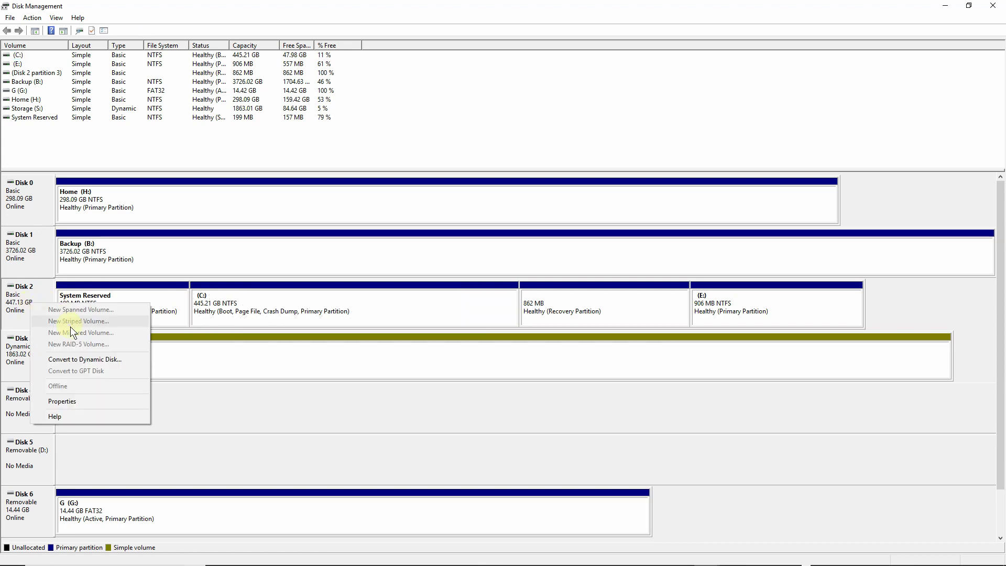
left_click(102, 400)
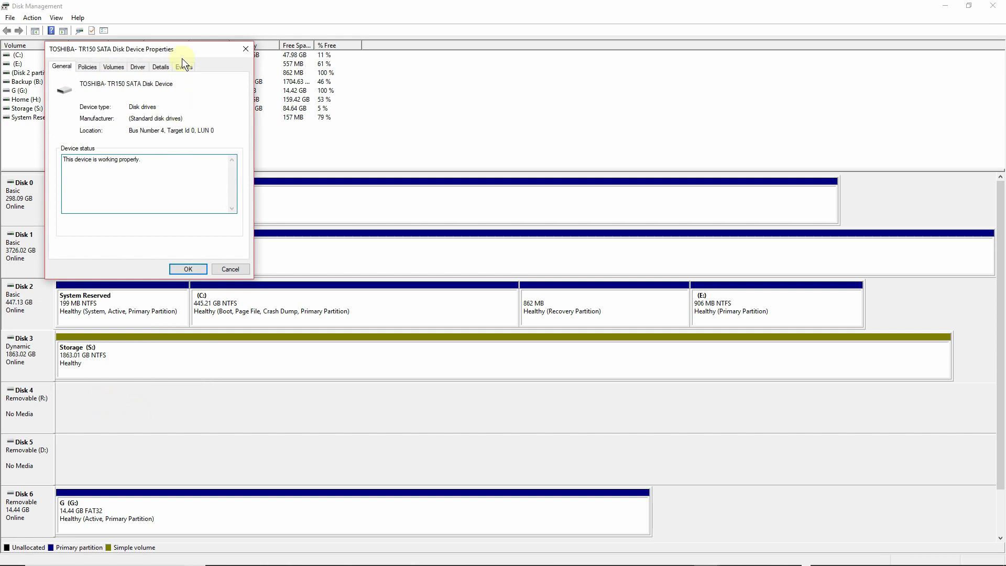
left_click_drag(182, 49, 508, 55)
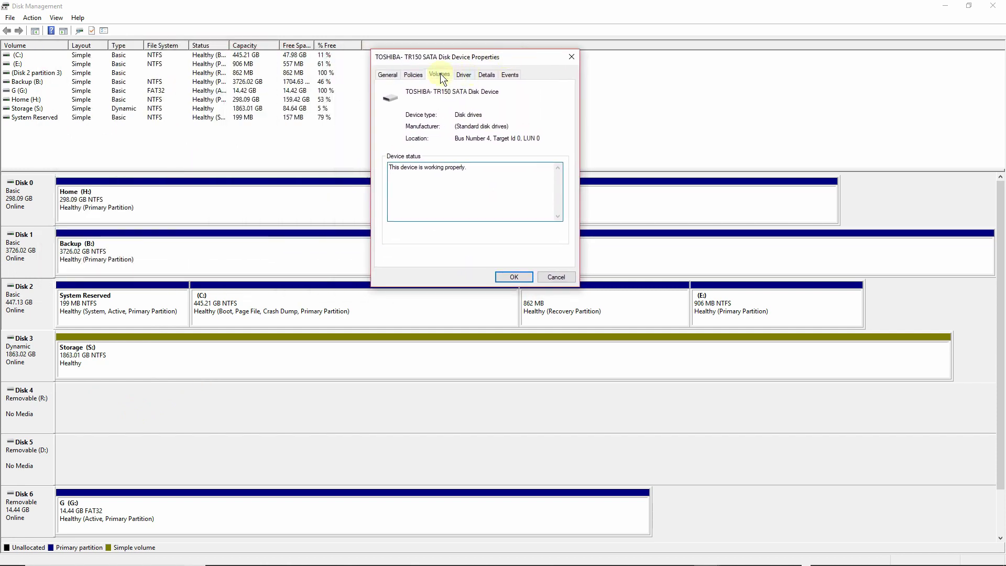
left_click(440, 73)
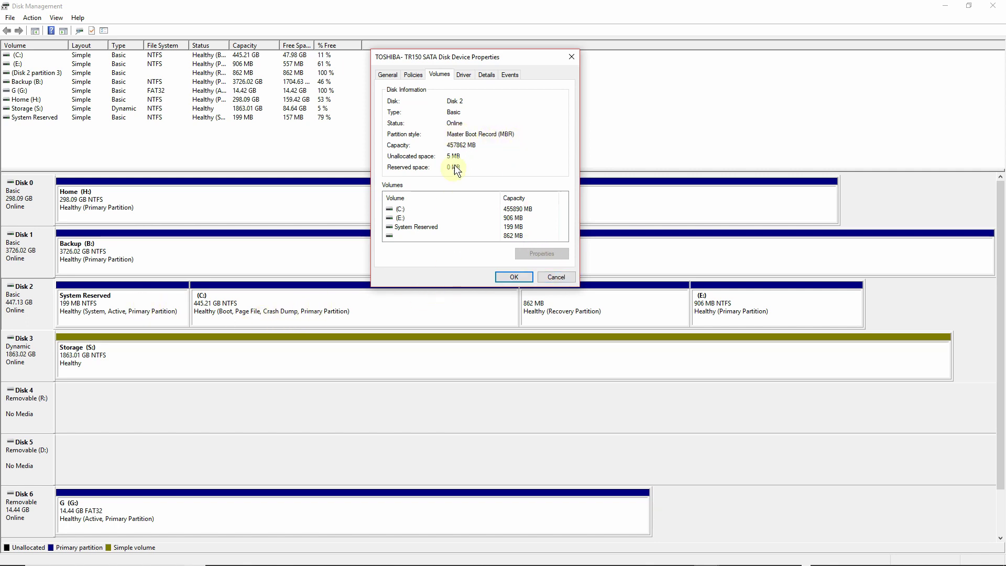
left_click(557, 277)
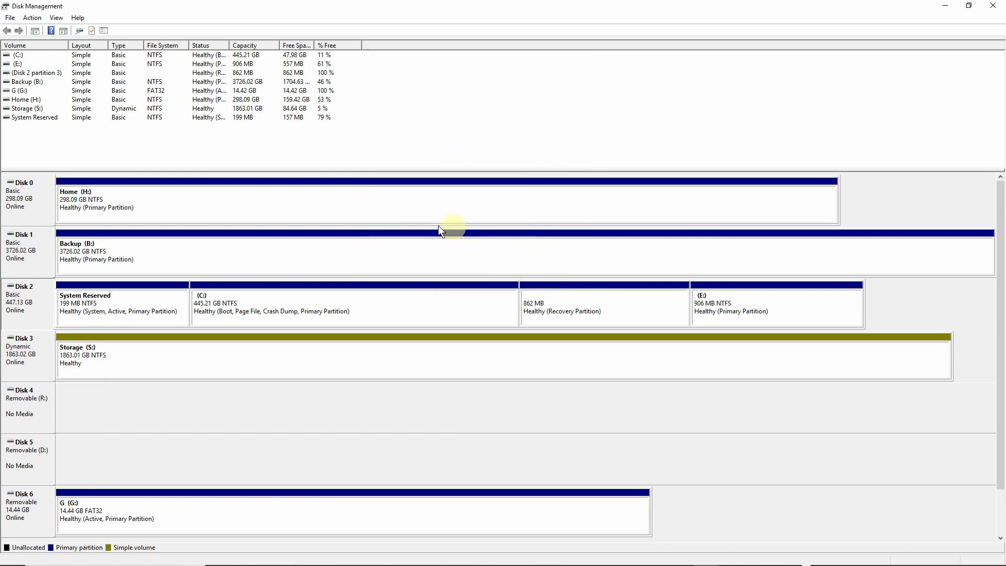
Open Disk 1's properties and view its disk information and volumes
right_click(26, 247)
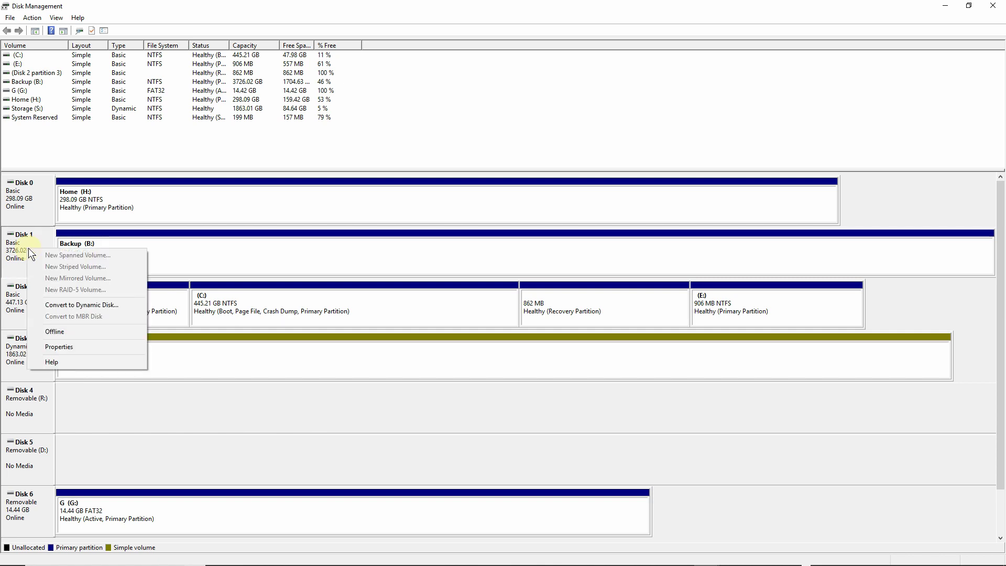
left_click(108, 348)
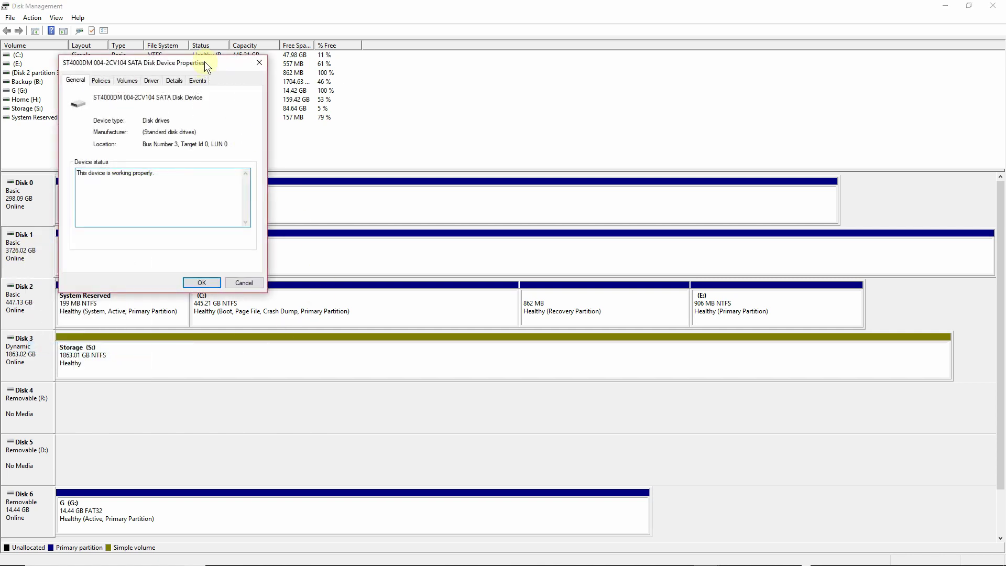
left_click_drag(204, 63, 449, 63)
left_click(373, 81)
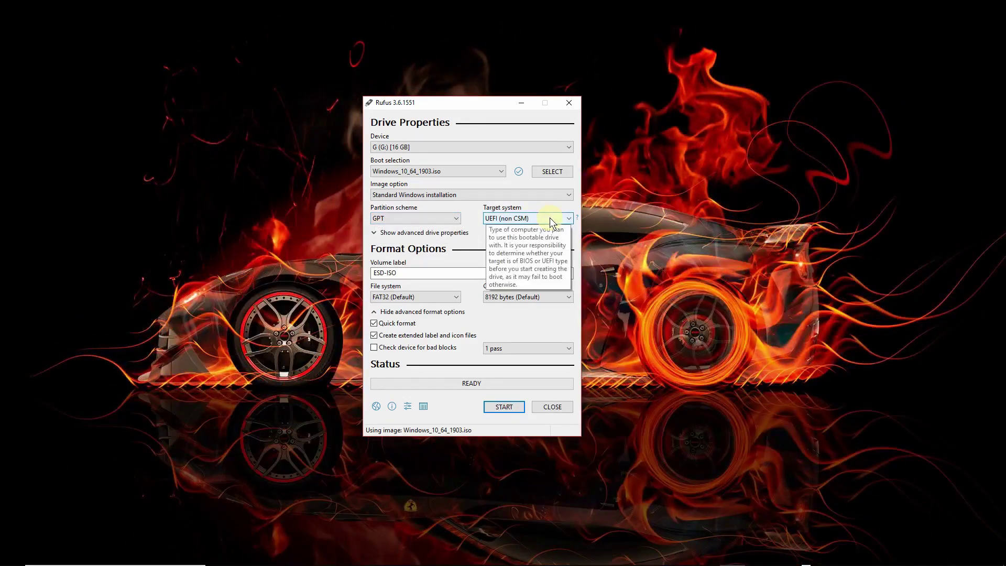
Replace the ESD-ISO volume label with Win_10_64_1903 and start writing the image
left_click(412, 273)
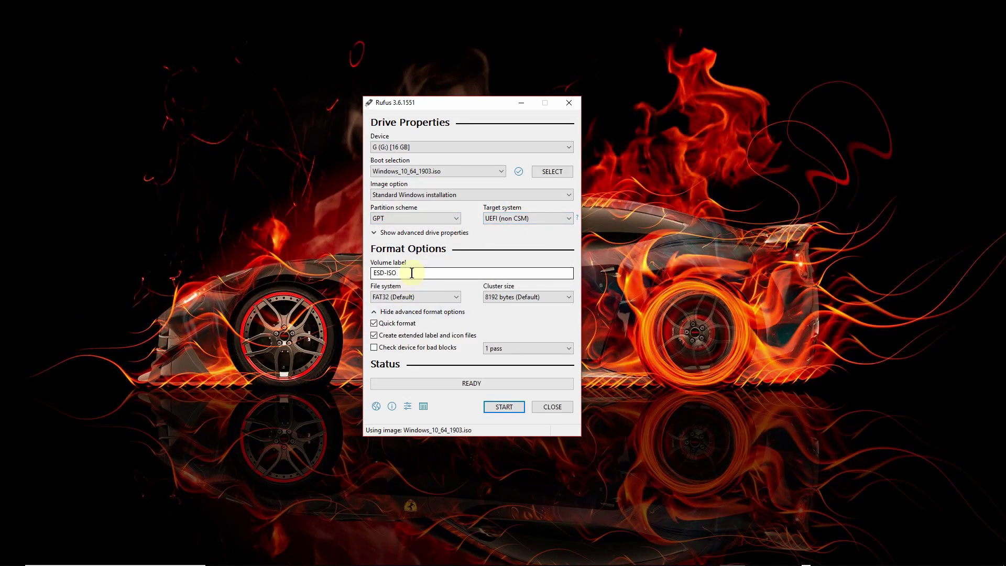
left_click_drag(412, 272, 360, 270)
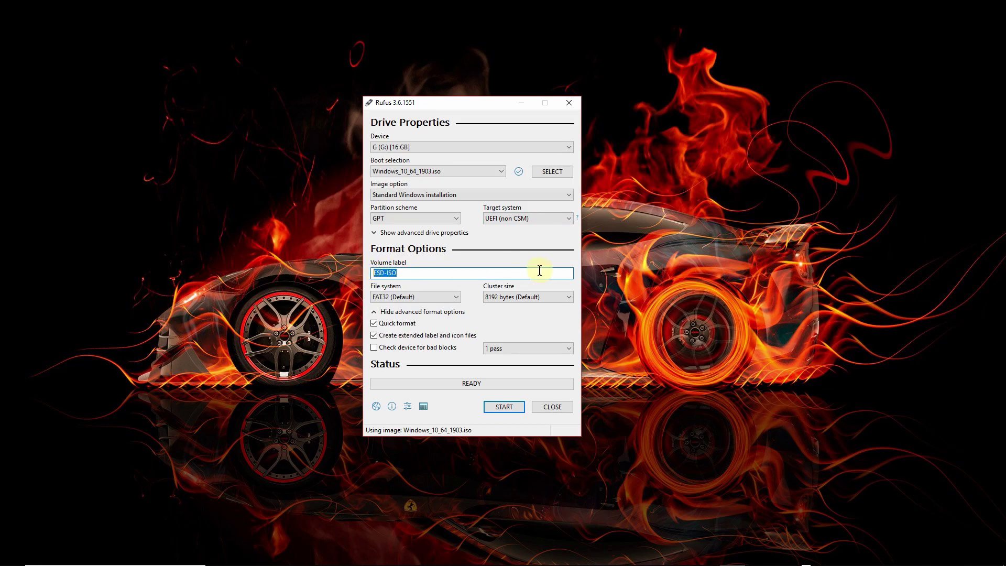
type("Win_10_64_1903")
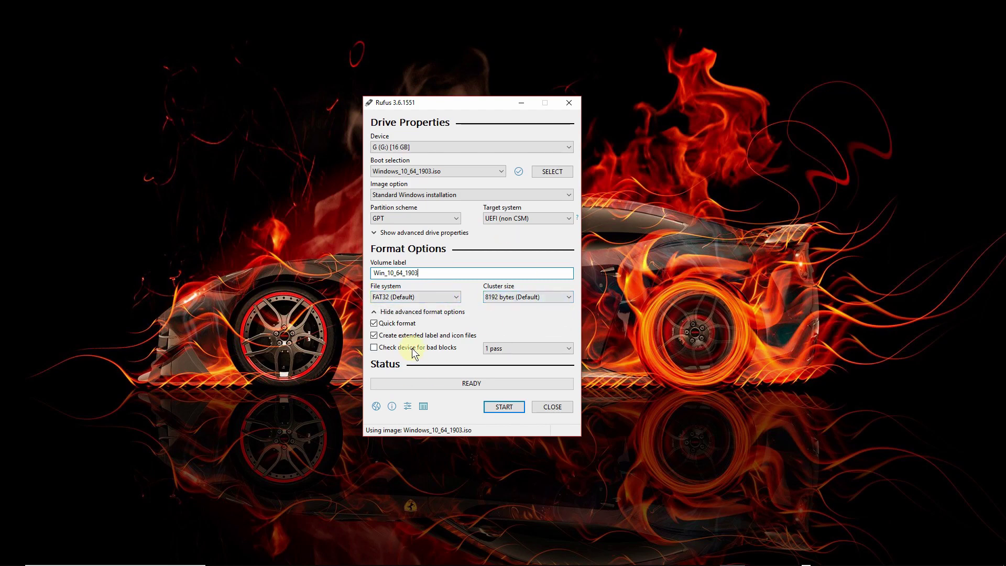
left_click(513, 408)
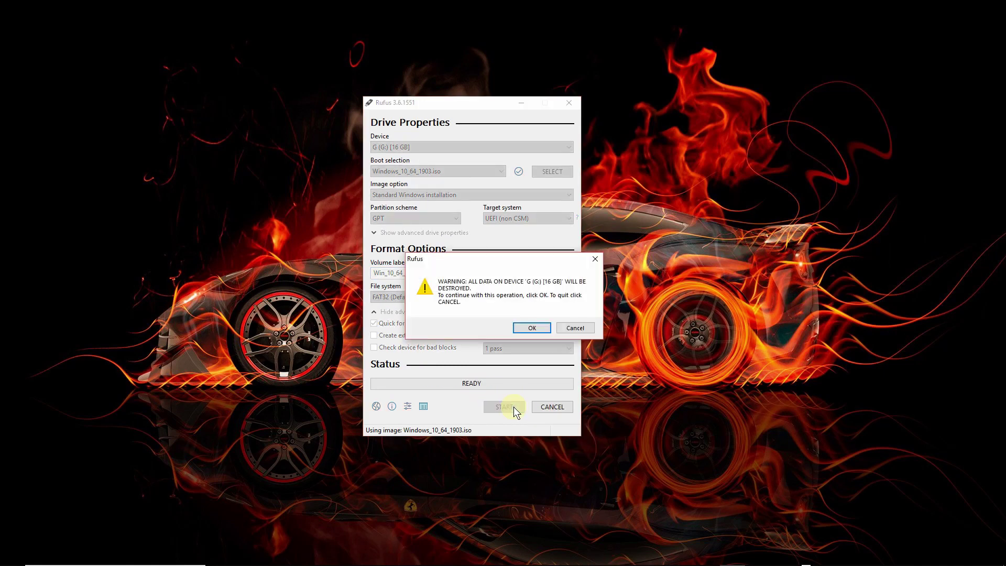
Accept the warning that all data on drive G: will be destroyed
left_click(529, 329)
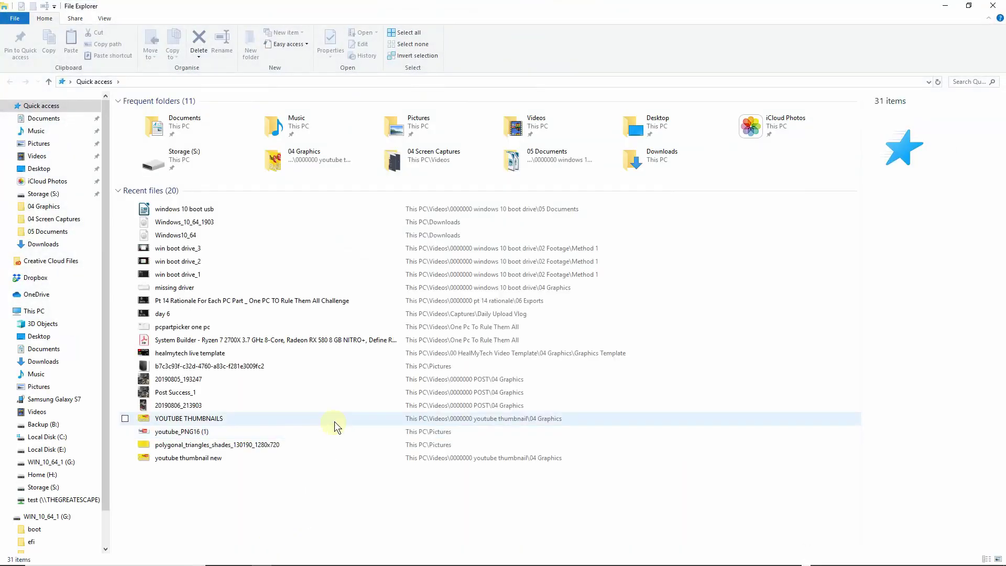
In This PC, rename drive G: from WIN_10_64_1 to WIN10641903
left_click(34, 311)
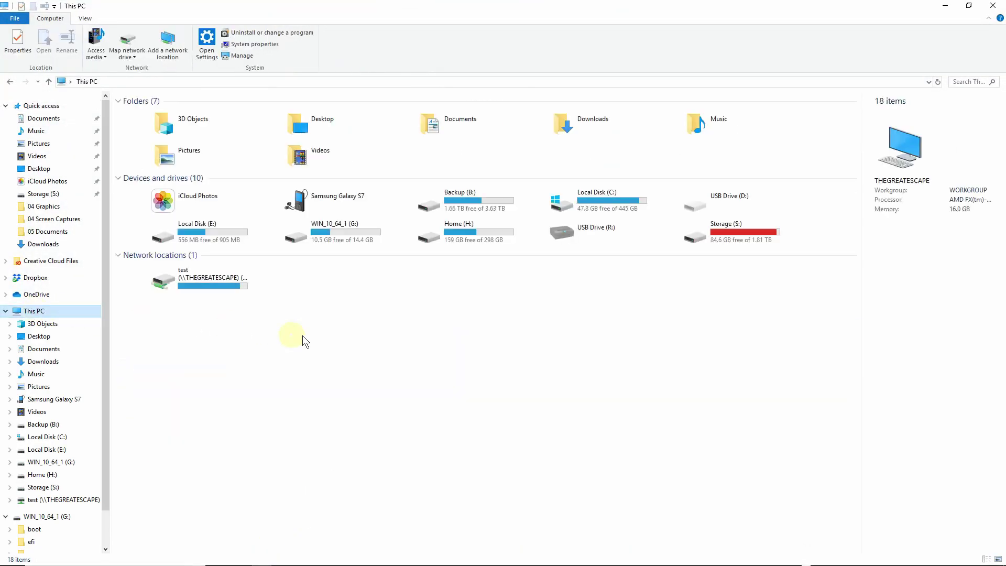
left_click(353, 231)
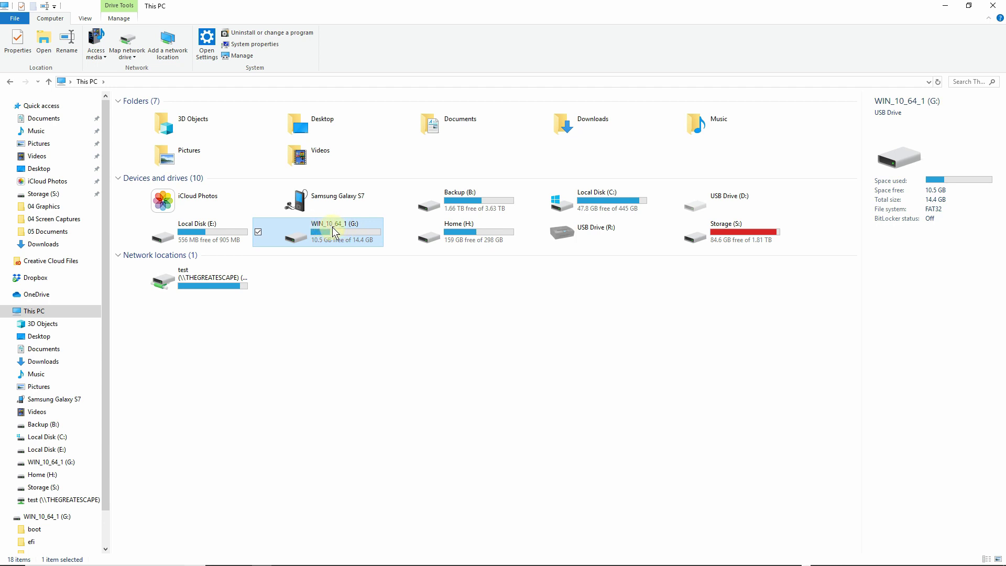
right_click(338, 230)
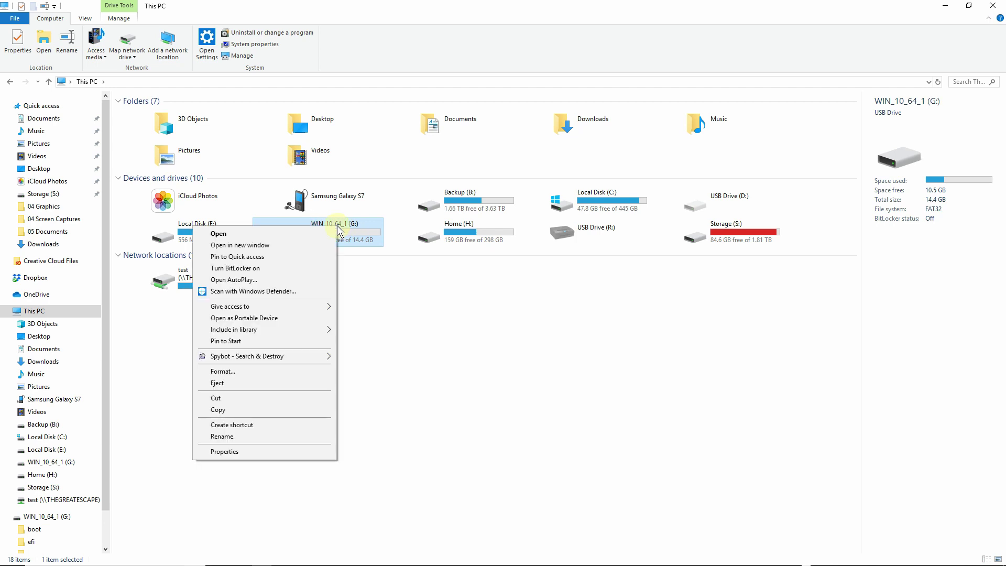
left_click(280, 435)
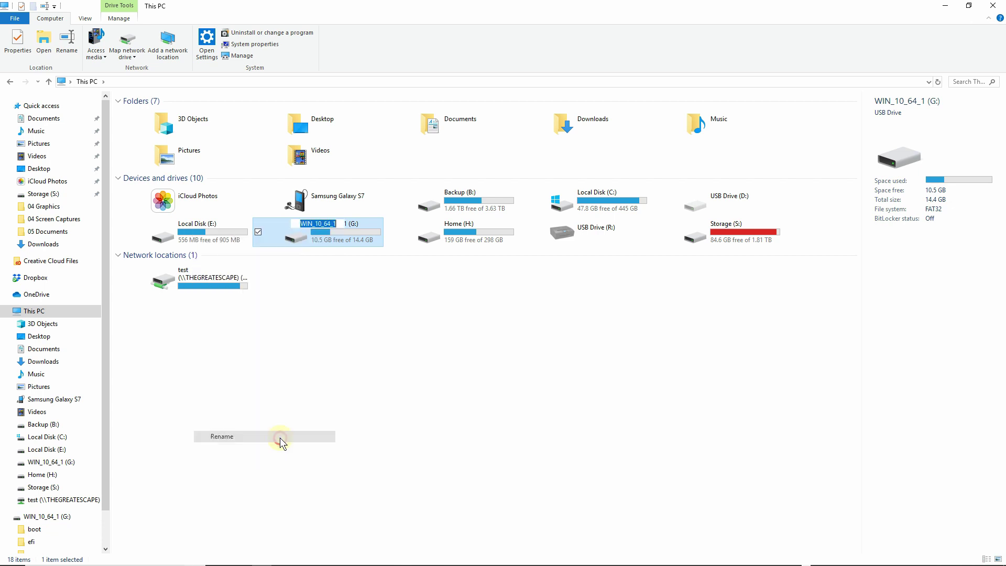
left_click(313, 224)
key("BackSpace")
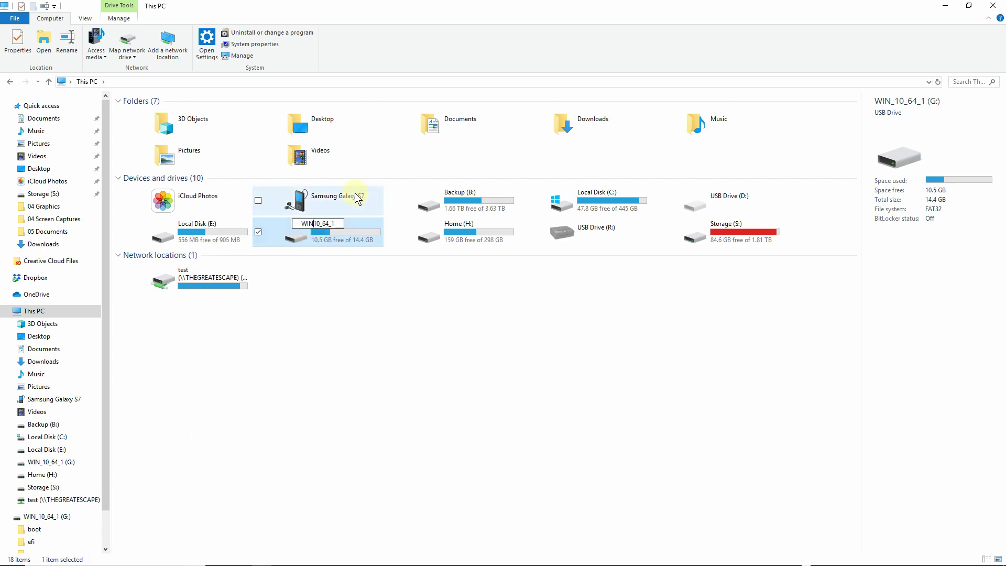
key("Delete")
key("Delete")
type("903")
key("Return")
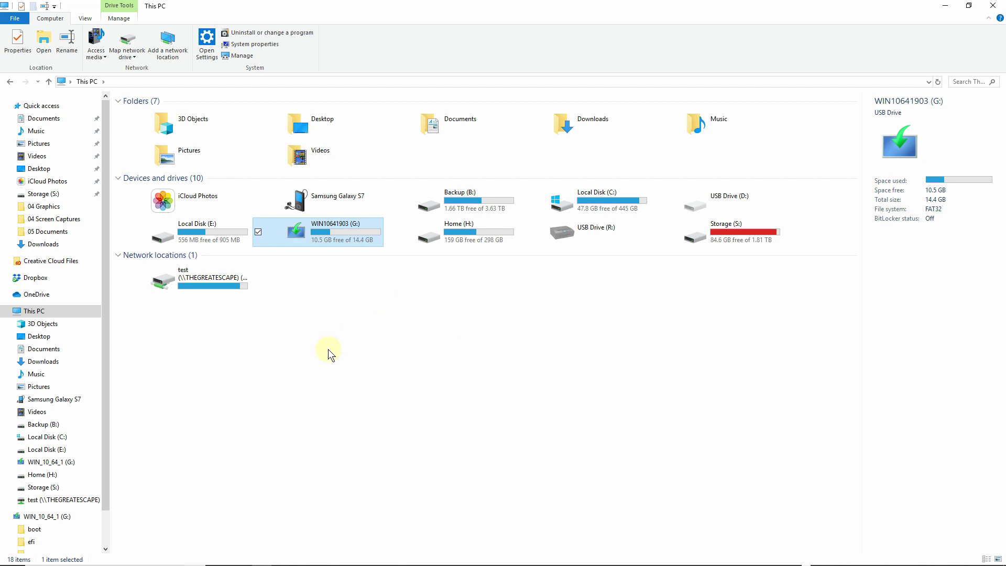
Make a new folder named WIN_10_64_APPS at the root of drive G: and open it
double_click(353, 230)
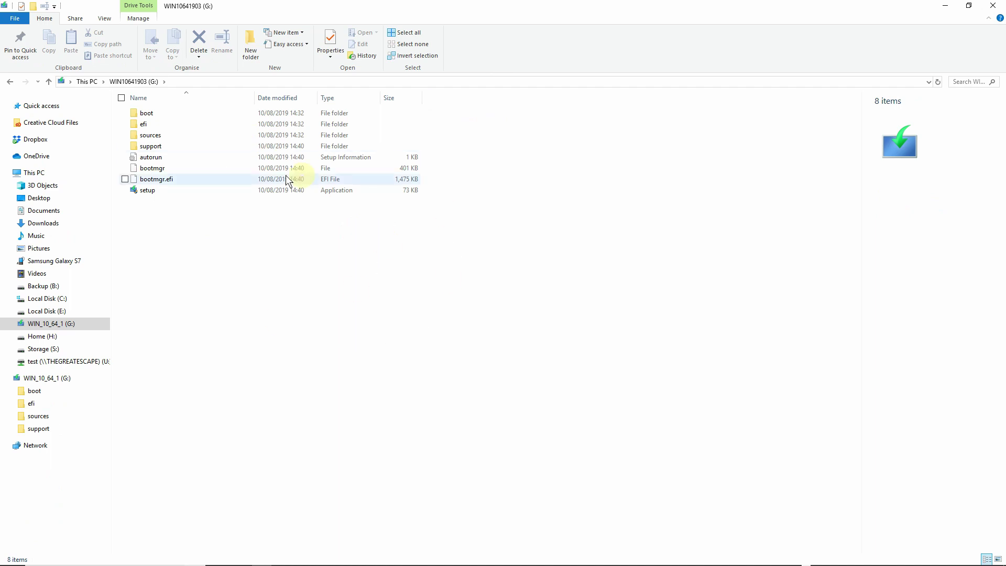
right_click(188, 246)
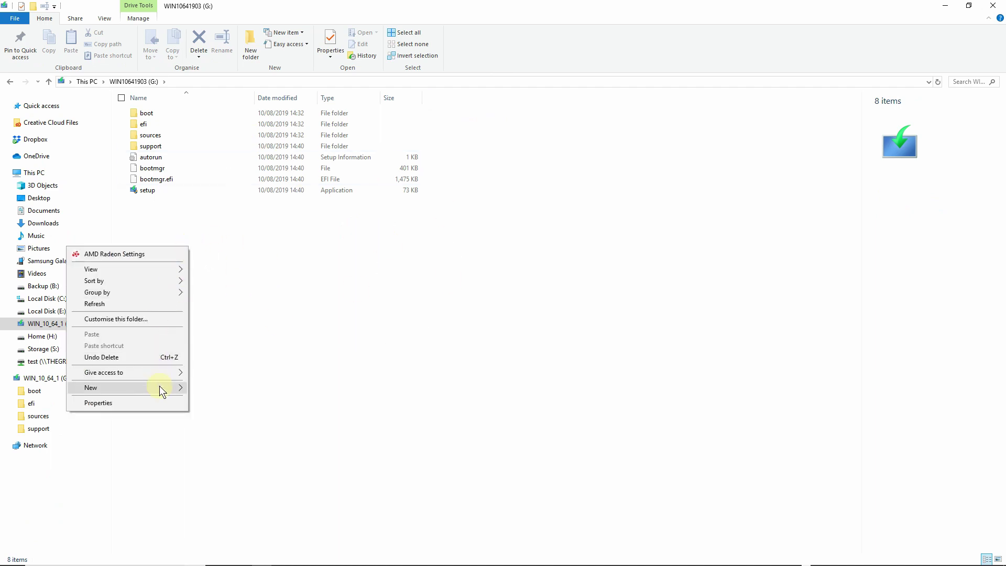
mouse_move(160, 390)
left_click(223, 390)
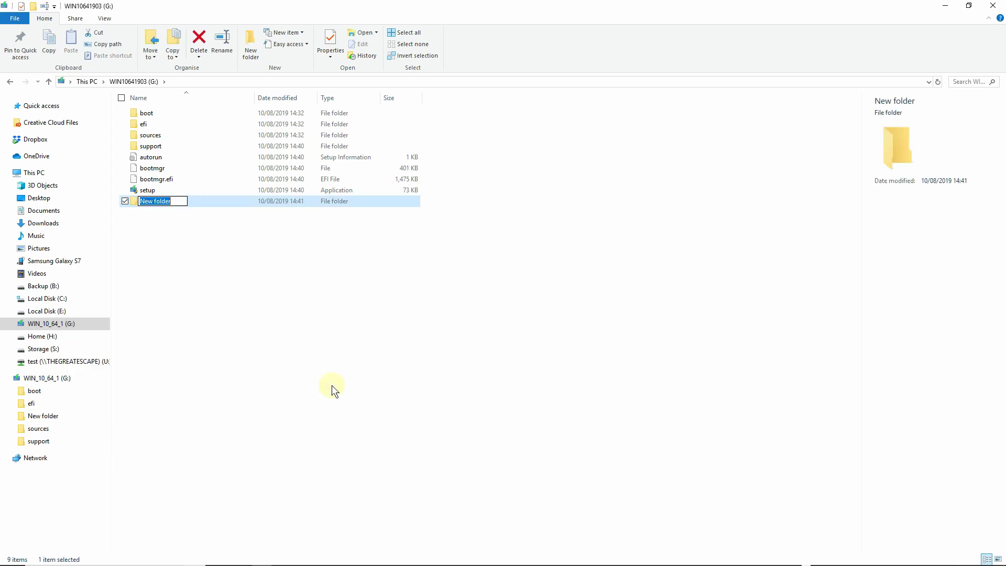
type("WIN_10_64_APPS")
key("Return")
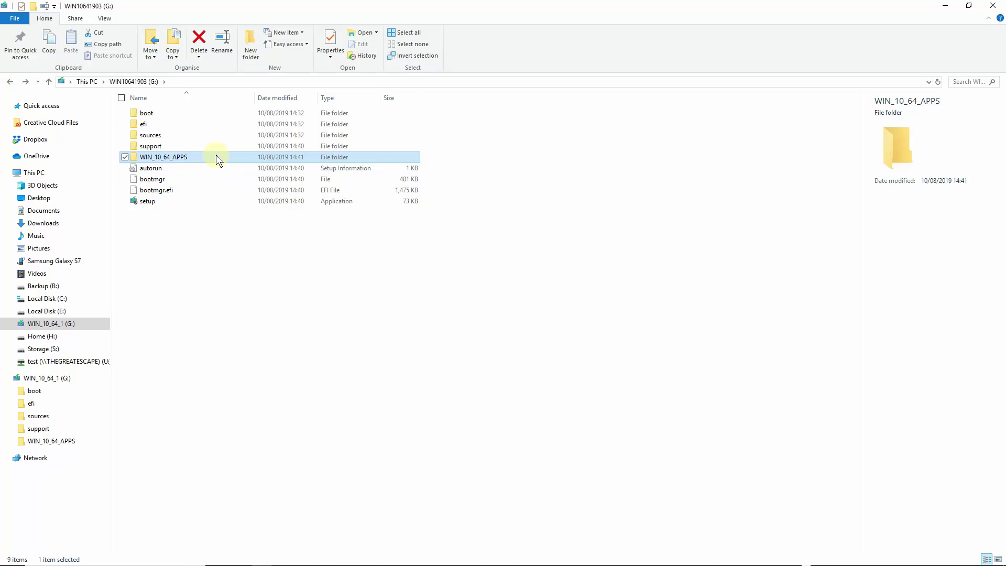
double_click(216, 157)
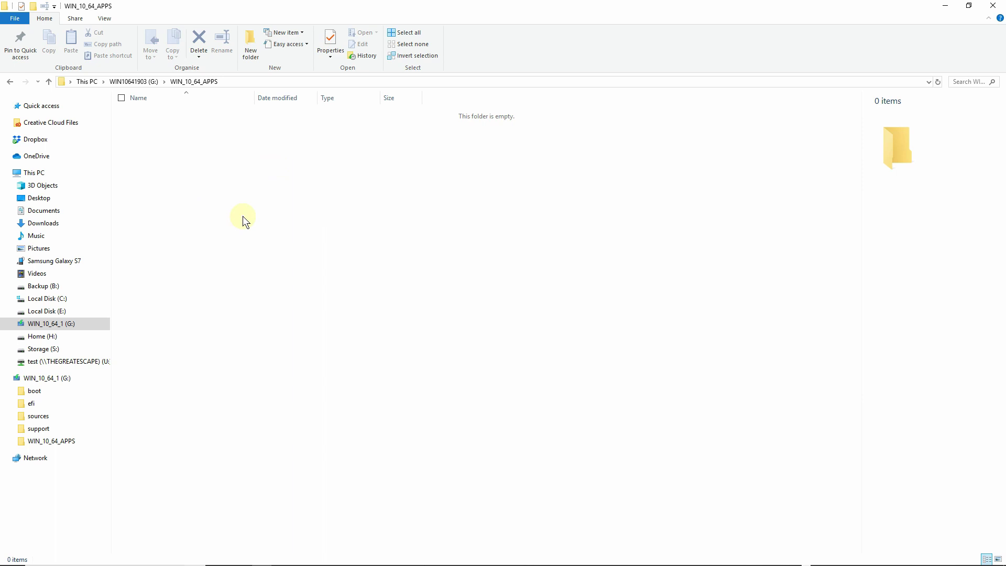
Go back to the G: drive's root and eject the drive
key("BackSpace")
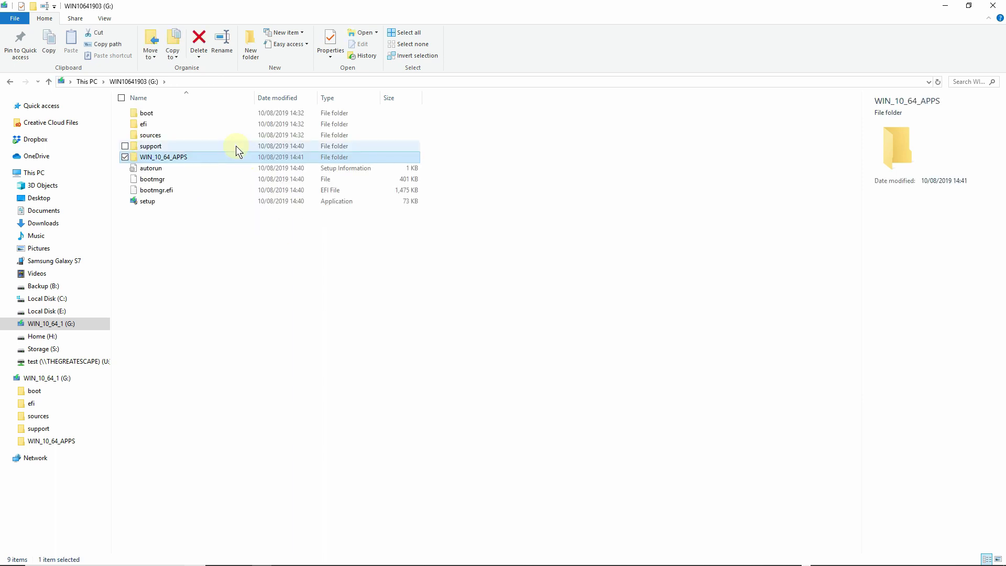
left_click(66, 325)
right_click(65, 326)
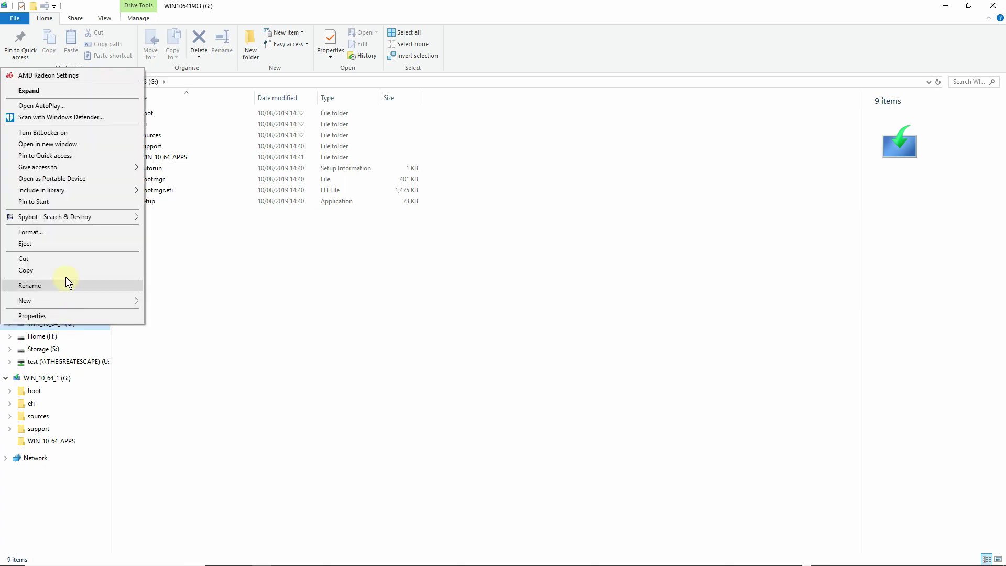
left_click(69, 245)
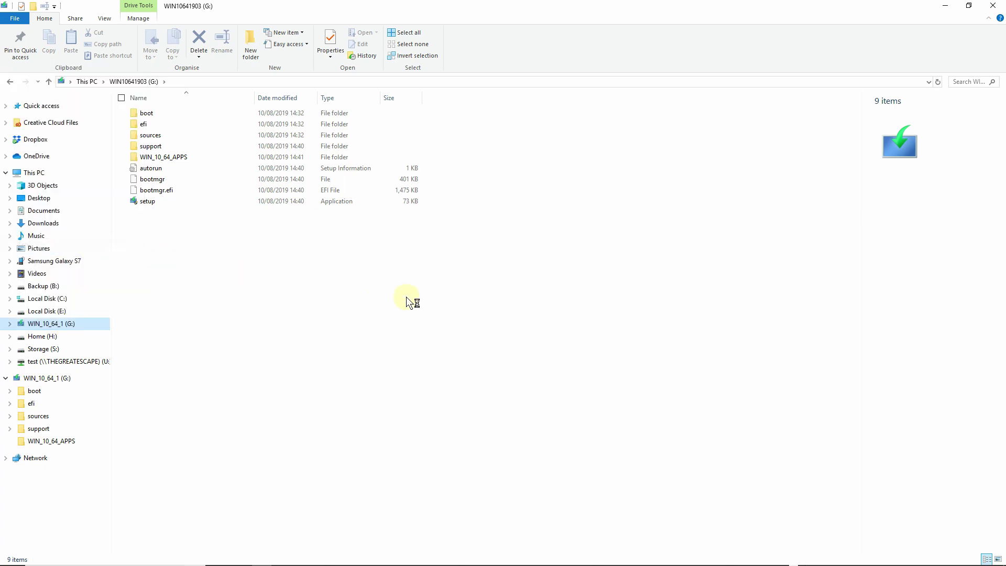